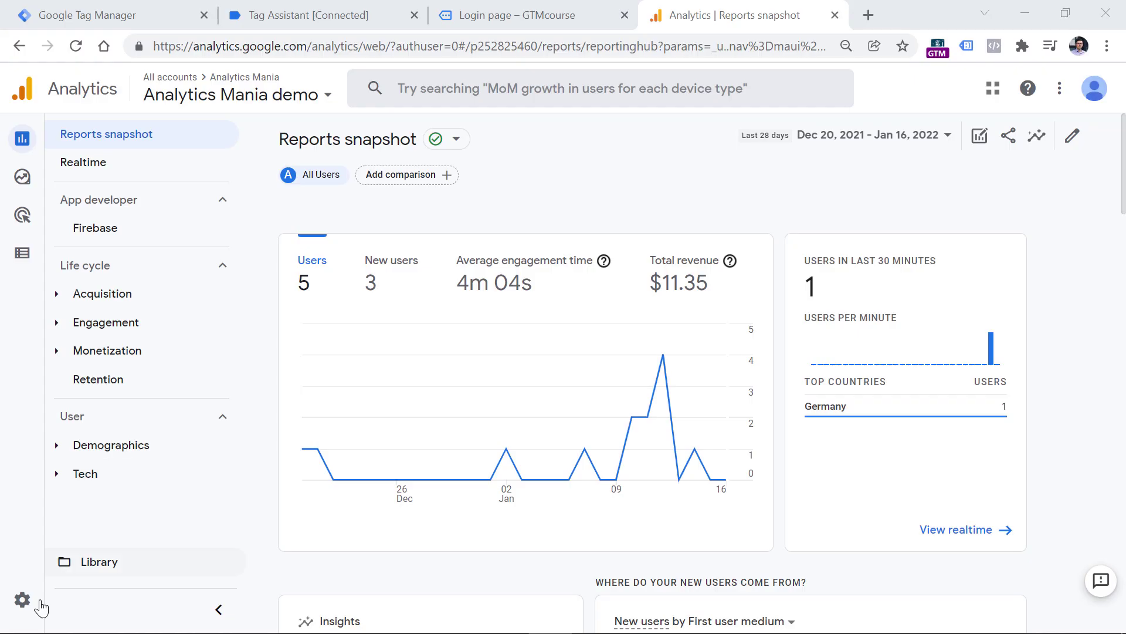
Open the property creation form in the admin settings and review its name, reporting time zone and currency fields
mouse_move(38, 602)
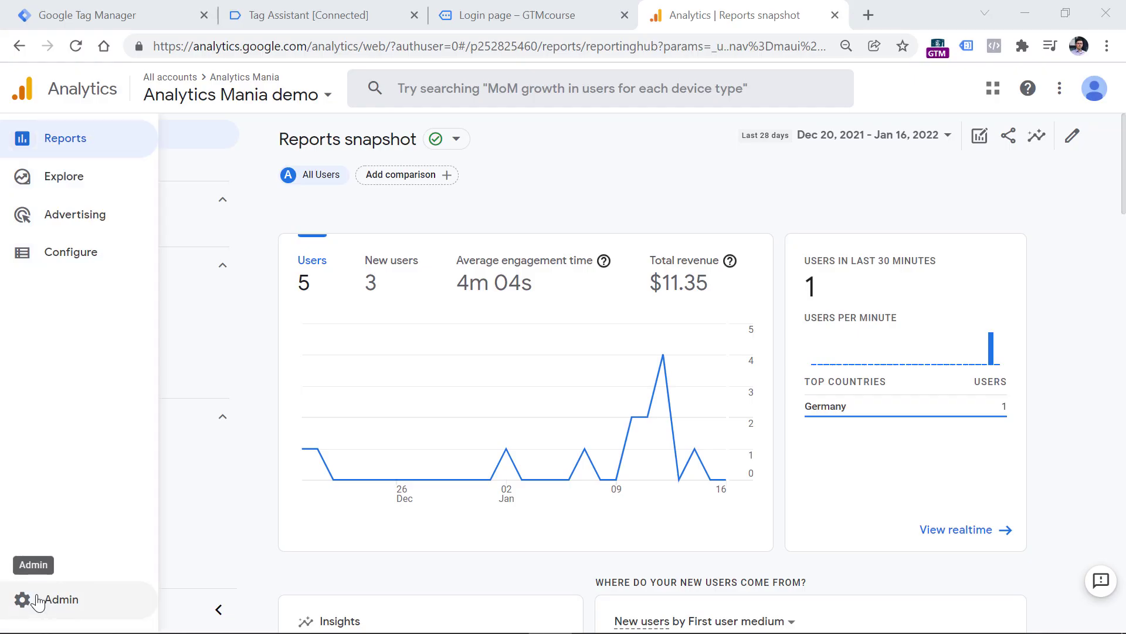
left_click(37, 601)
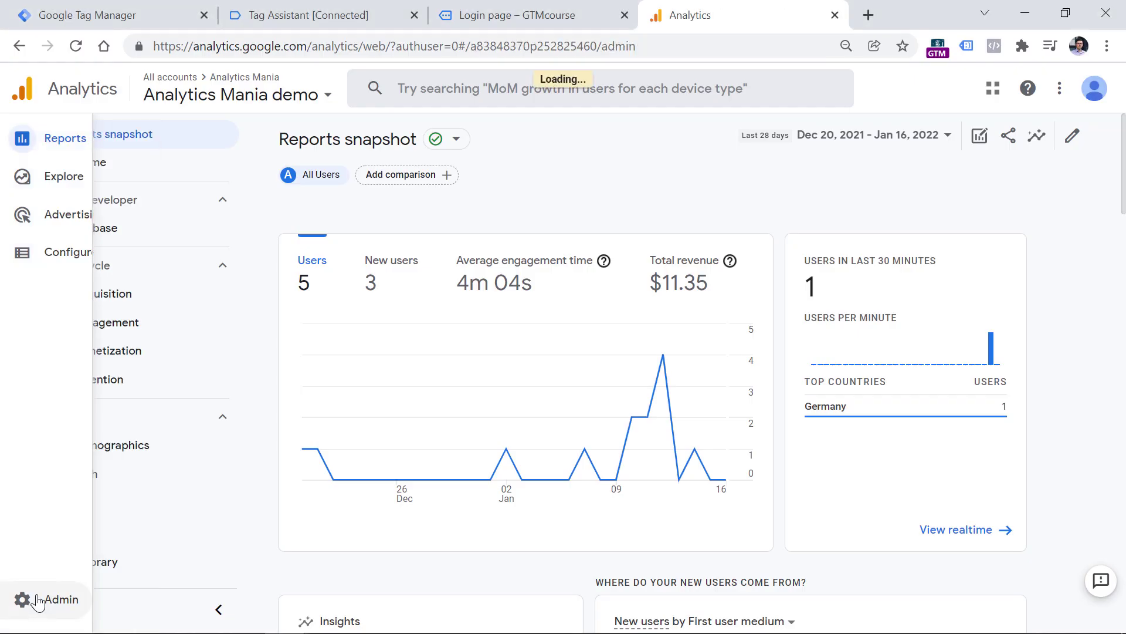
left_click(565, 179)
left_click(295, 424)
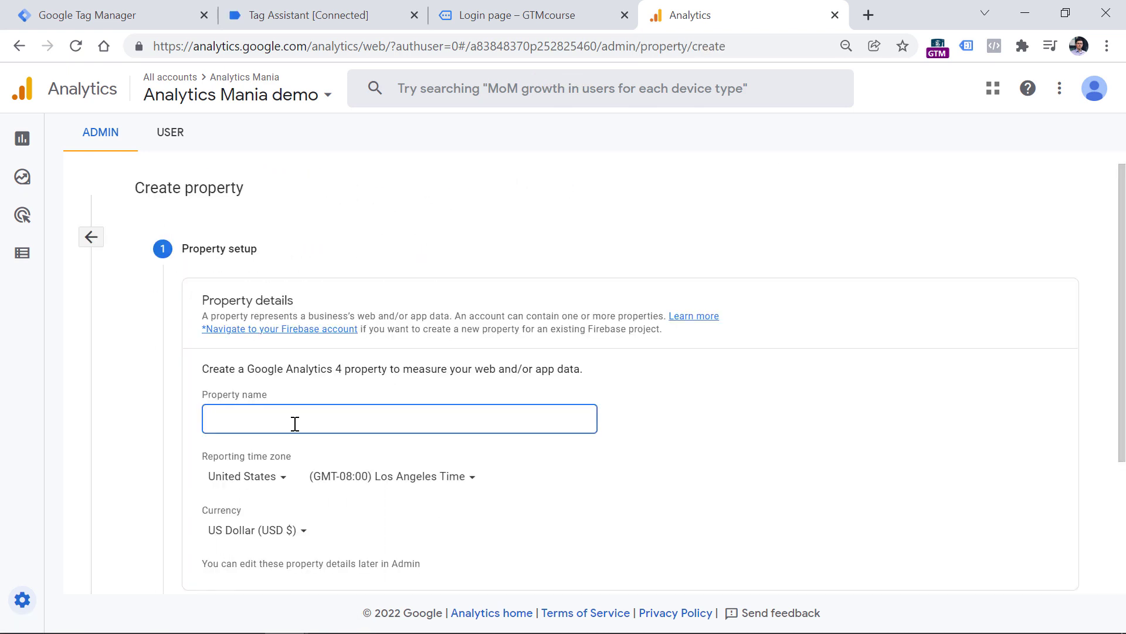
scroll(295, 424, "down", 2)
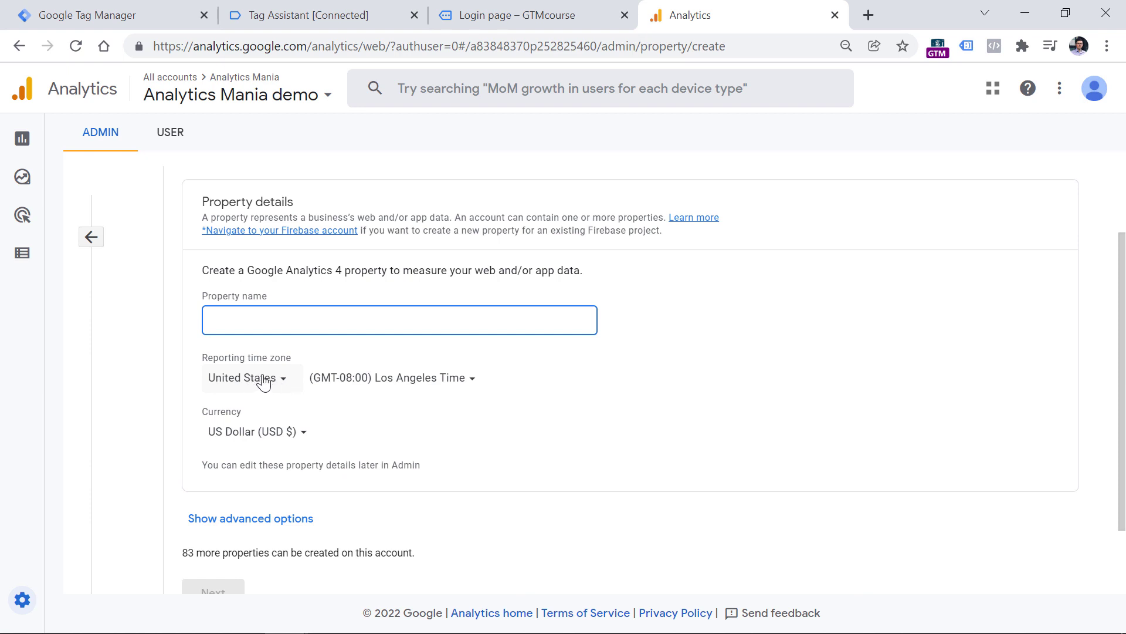
scroll(252, 433, "down", 2)
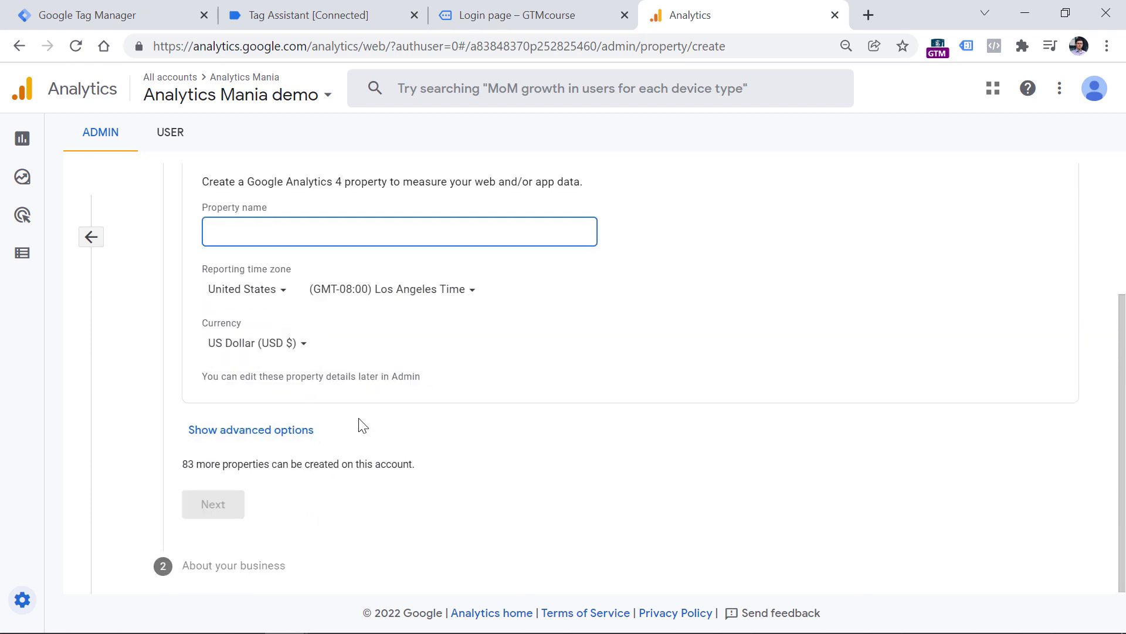
Try the advanced option for creating a Universal Analytics property, and leave the form without creating a property
left_click(254, 435)
scroll(390, 422, "down", 2)
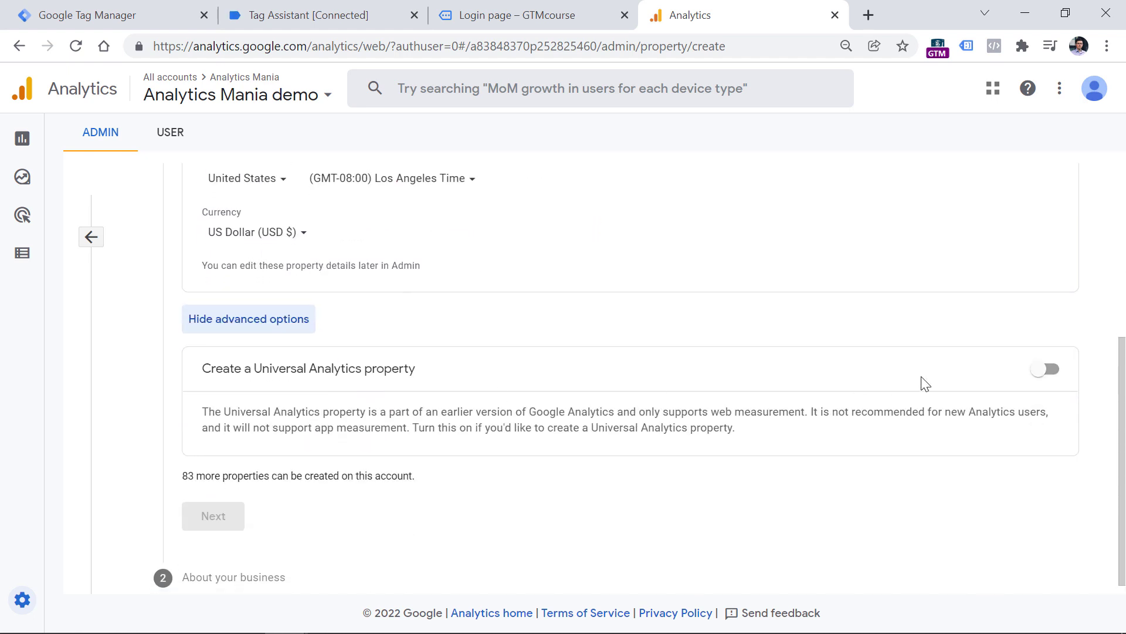
left_click(1037, 372)
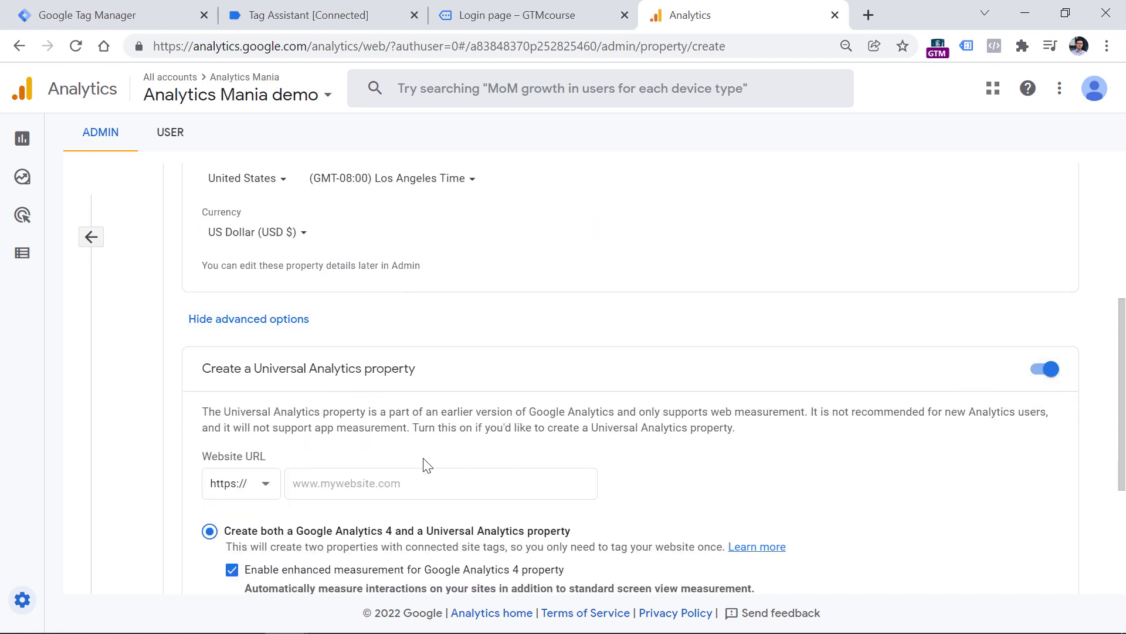
scroll(378, 491, "down", 2)
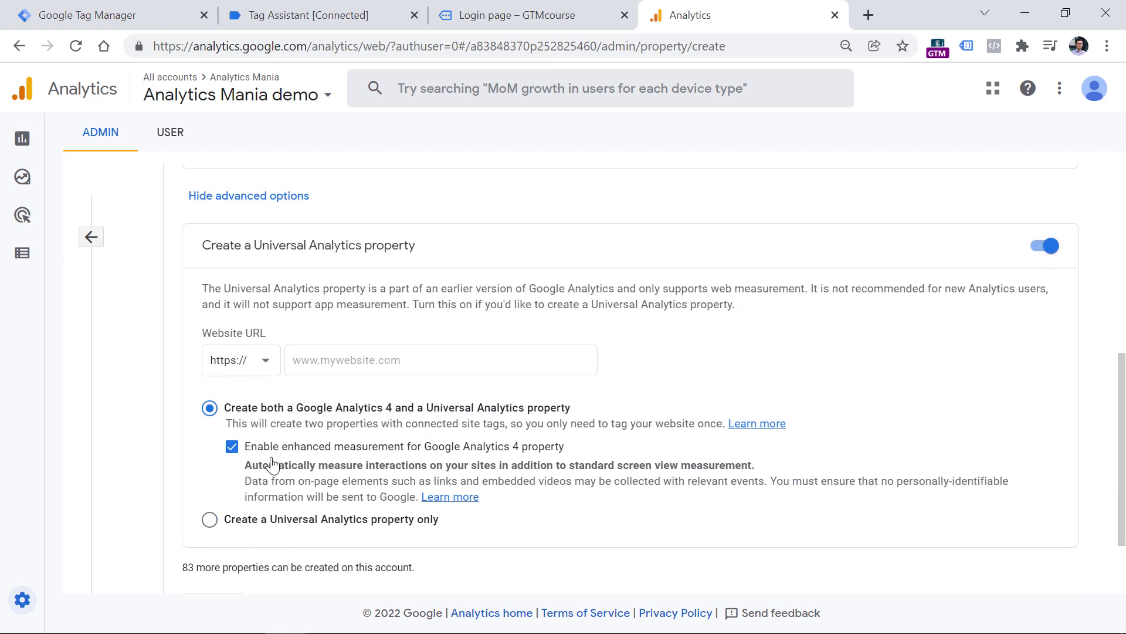
scroll(355, 423, "down", 1)
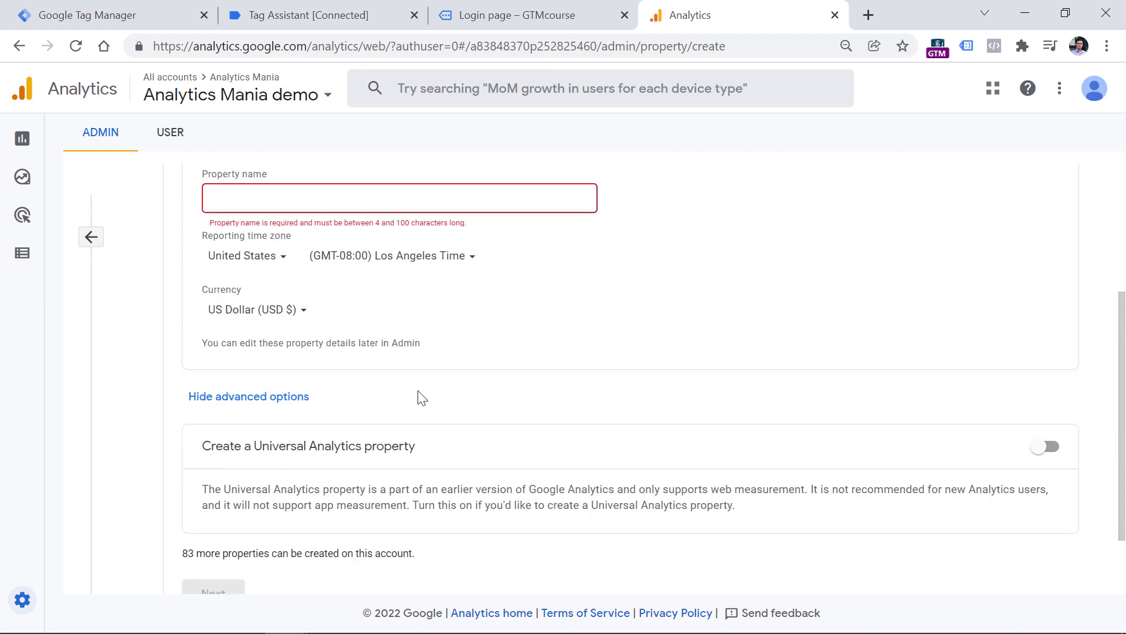
scroll(405, 405, "down", 2)
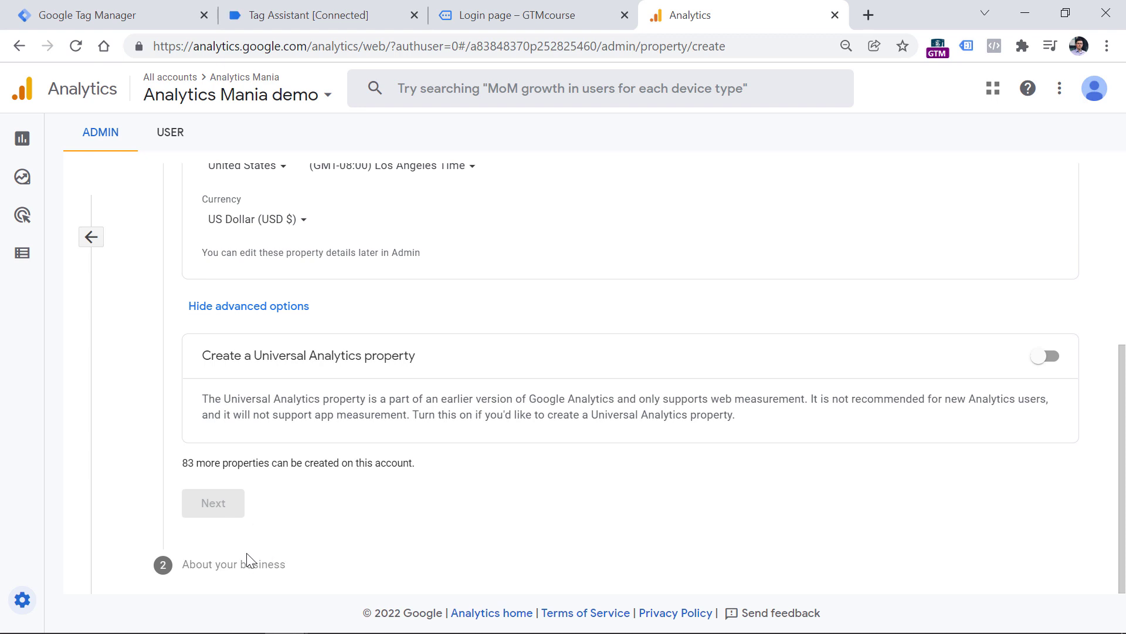
left_click(91, 237)
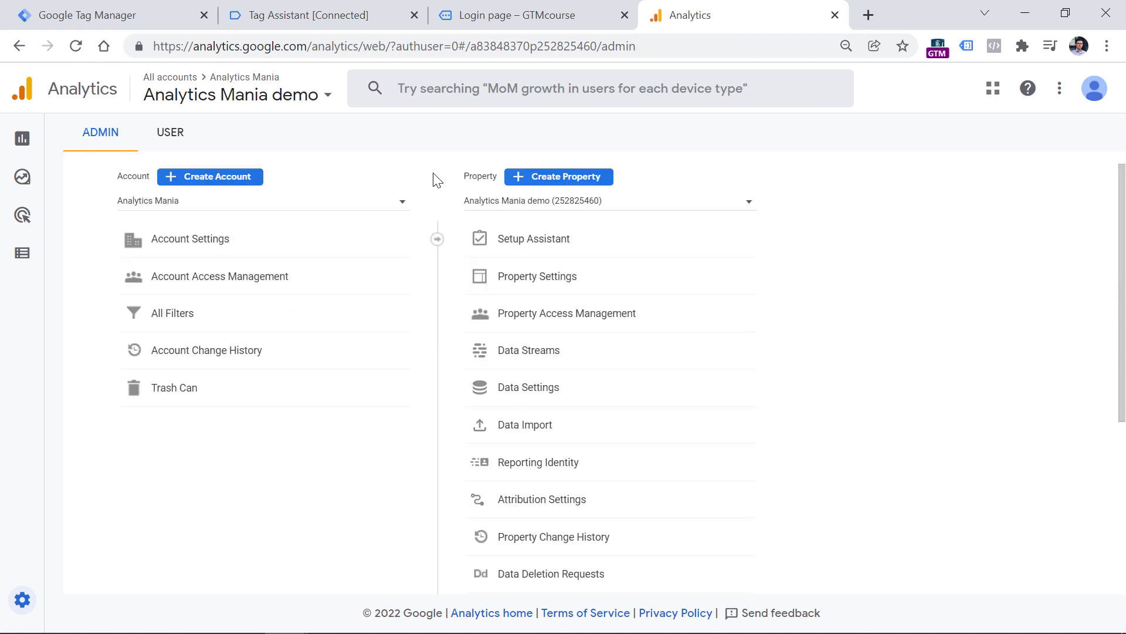
Examine the web stream details of the GTM Sandbox website data stream and return to the admin overview
left_click(508, 358)
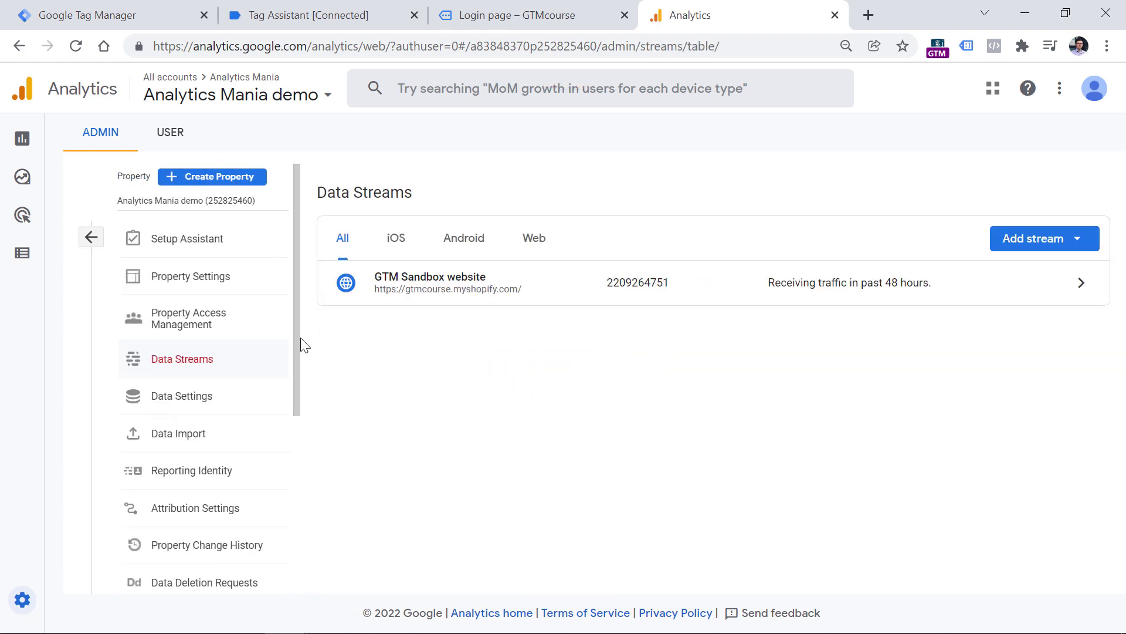
left_click(497, 292)
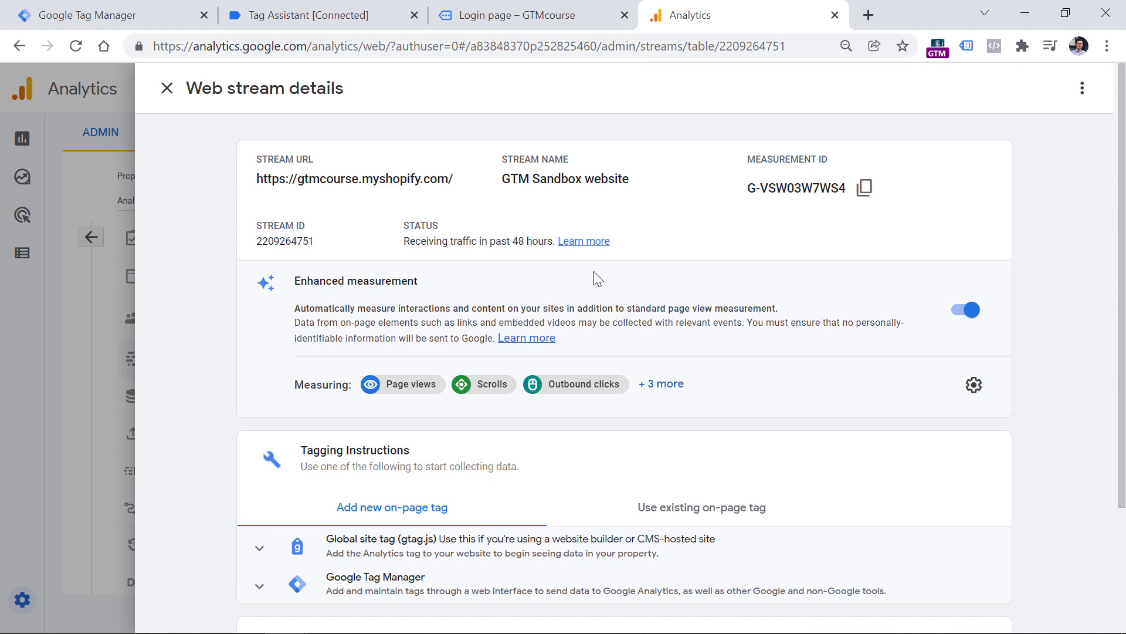
left_click(166, 88)
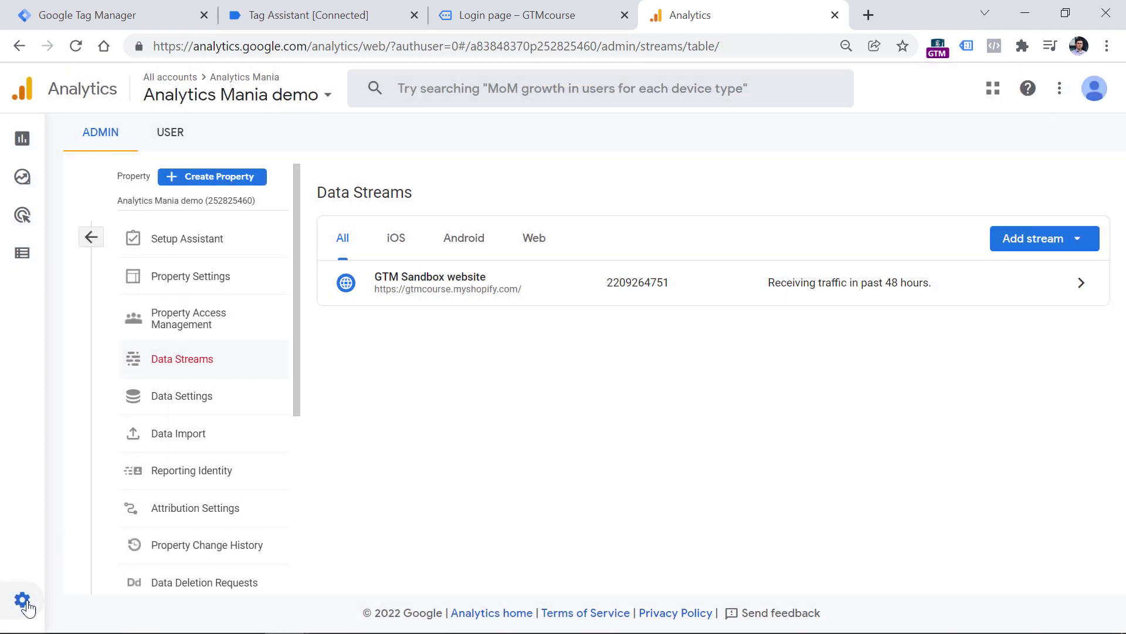
left_click(90, 237)
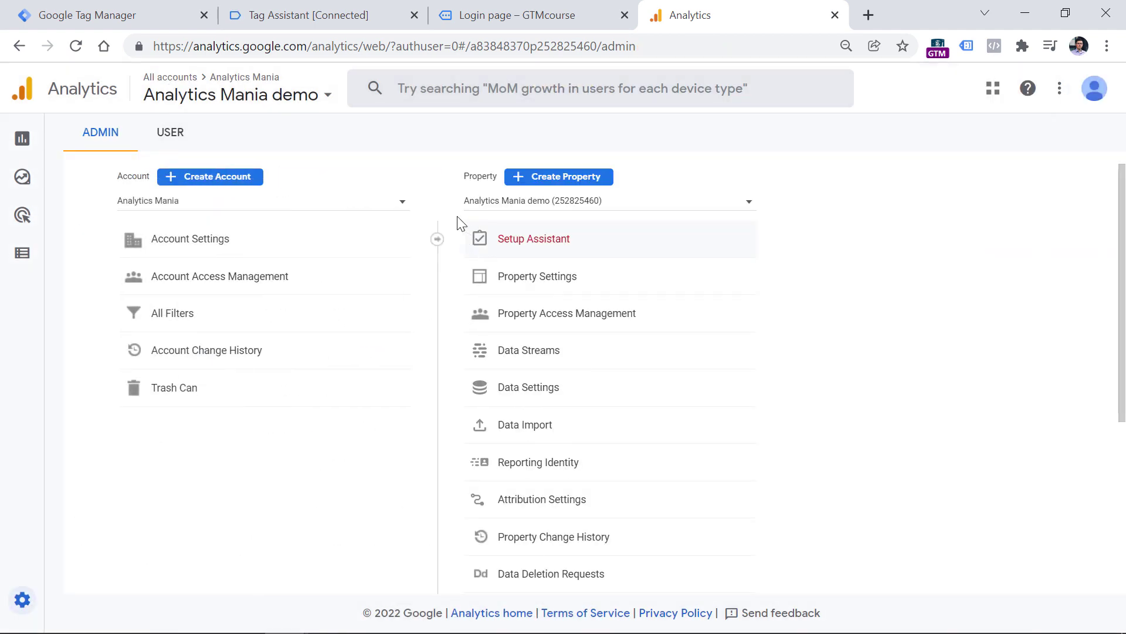
Review the stream types that can be added under Data Streams and the web stream setup form, without creating a stream
left_click(518, 357)
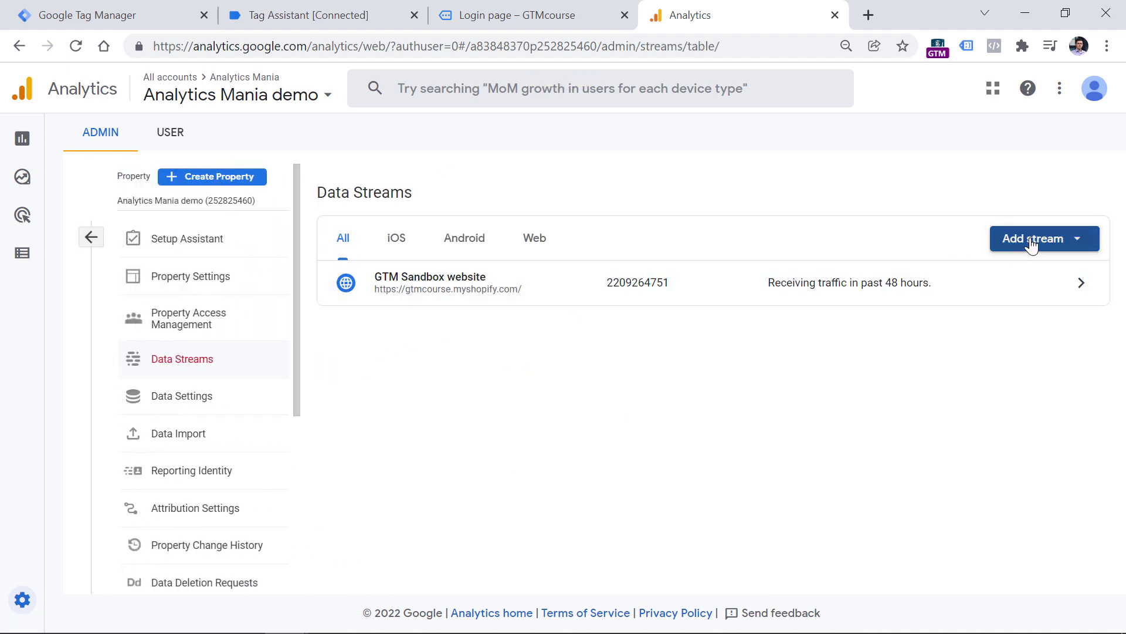
left_click(1032, 243)
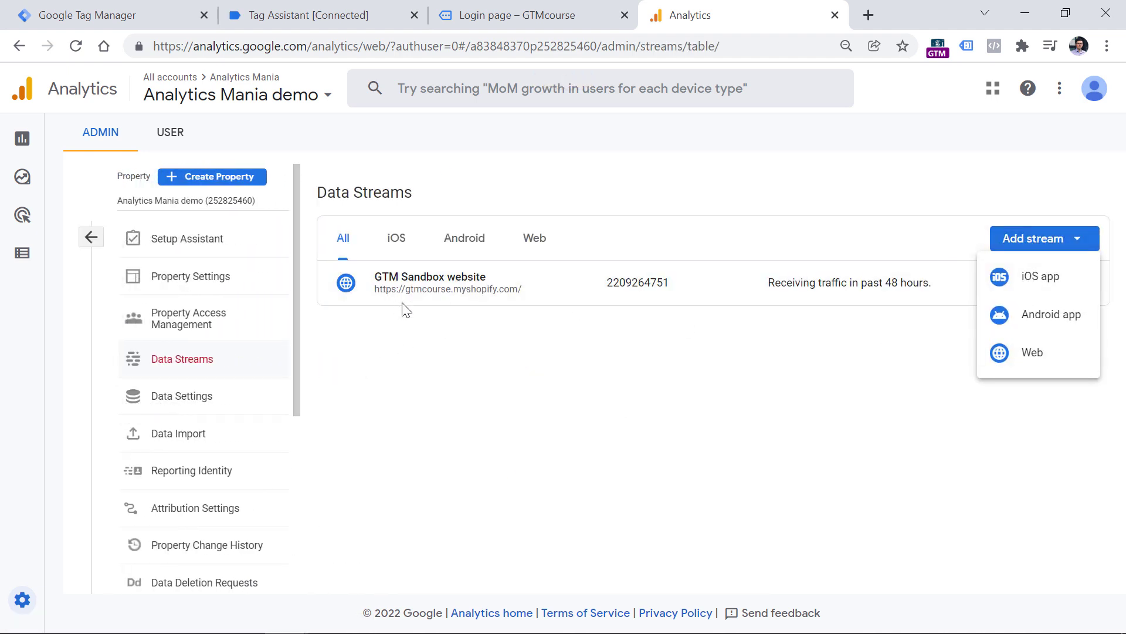
left_click(457, 341)
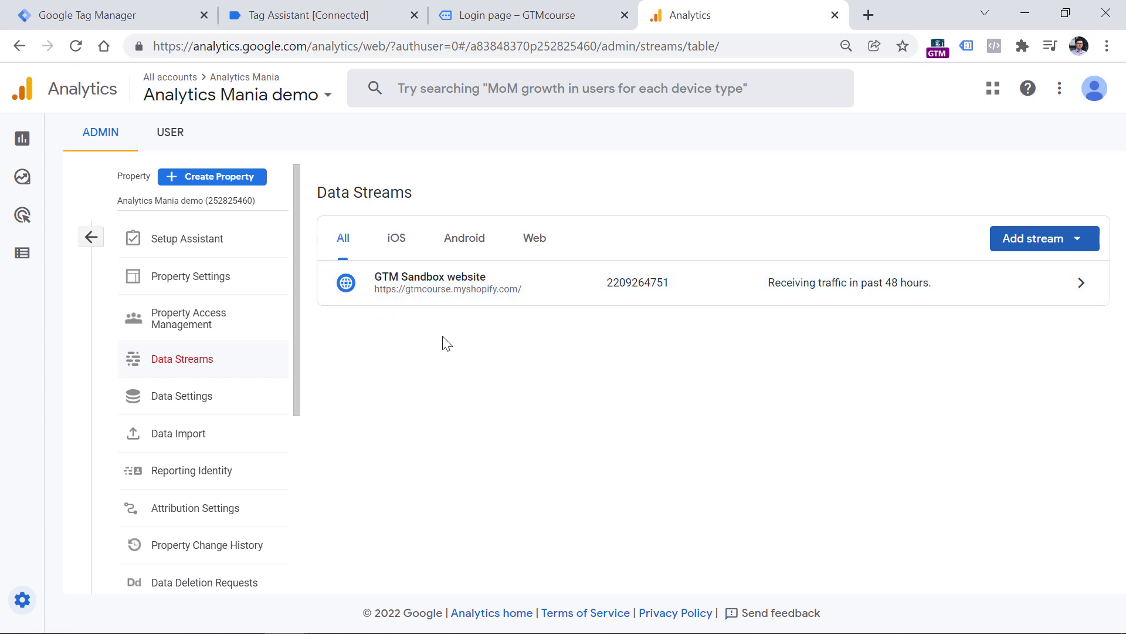
left_click(1066, 243)
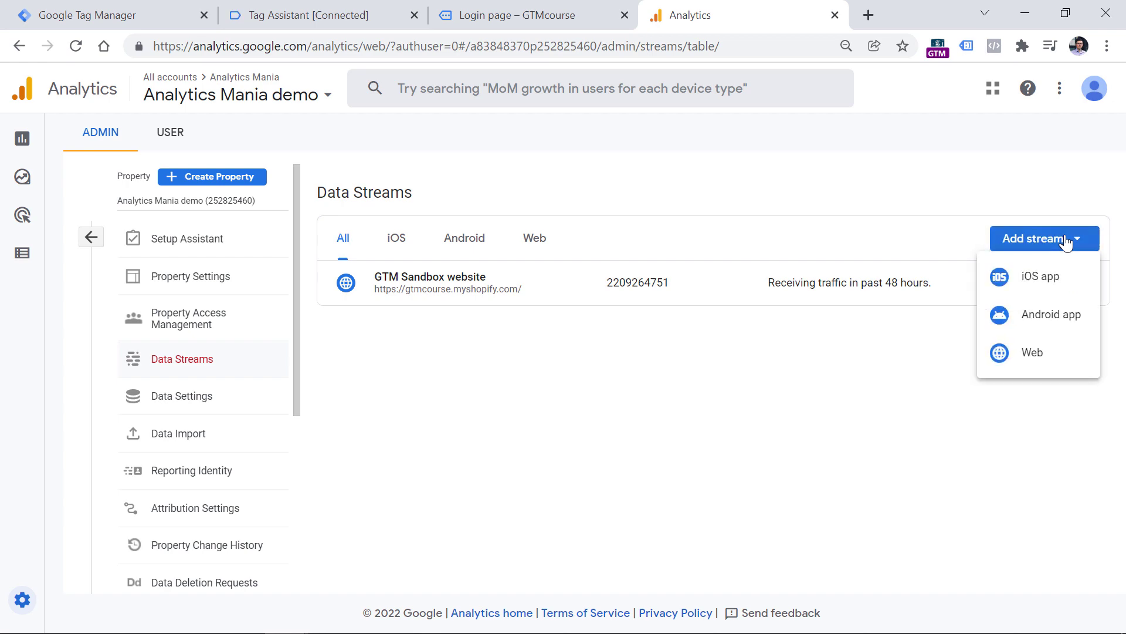
left_click(1032, 354)
left_click(756, 420)
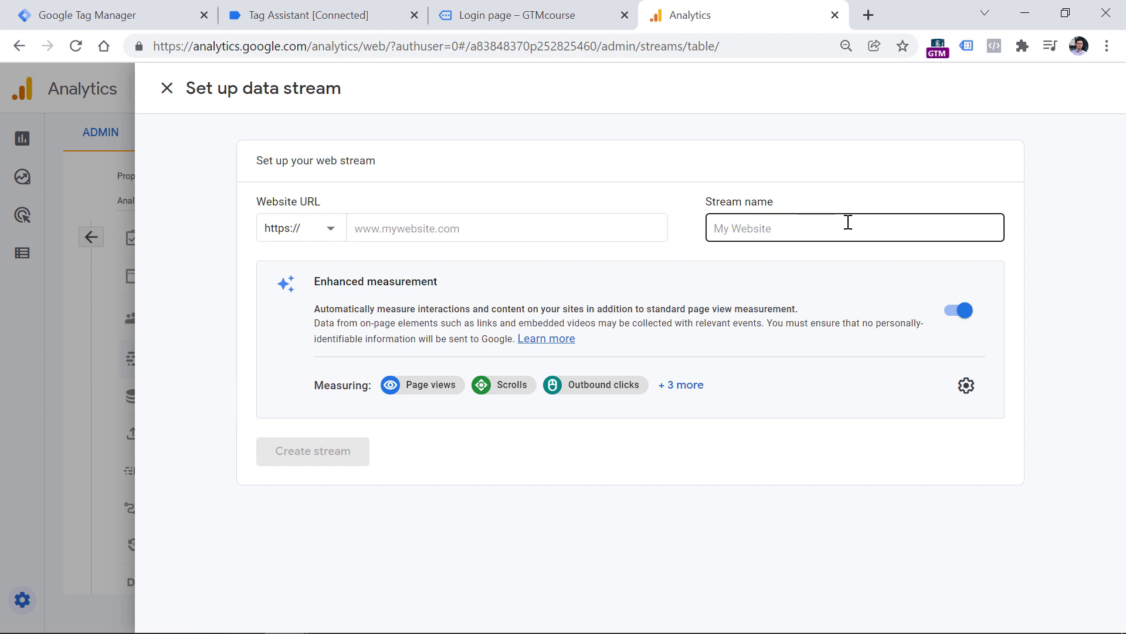
key("Escape")
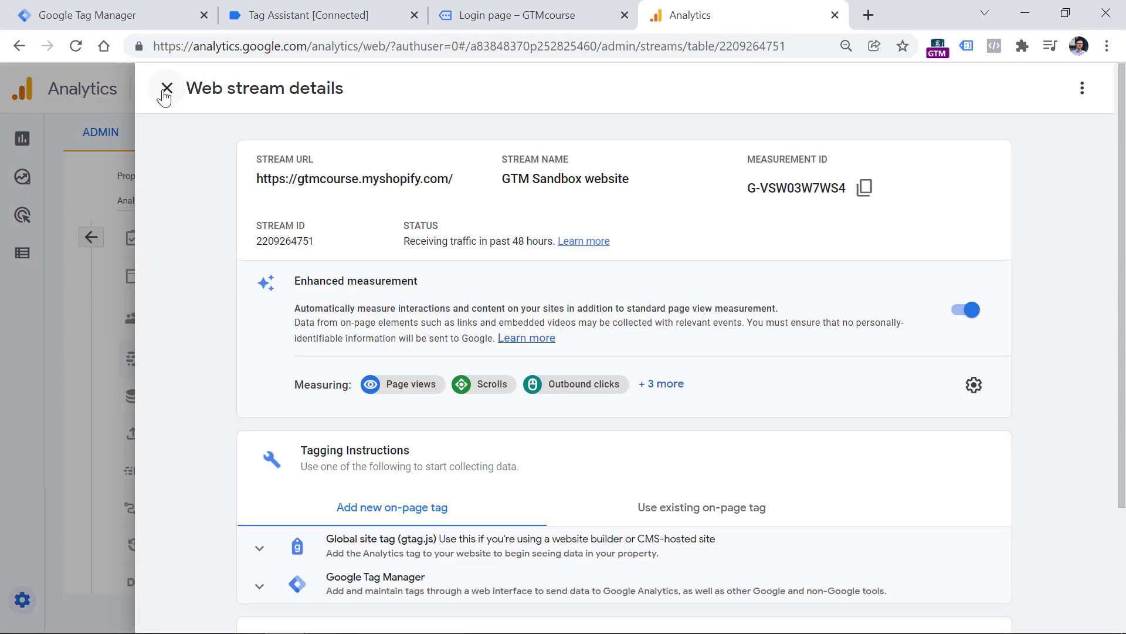
key("Escape")
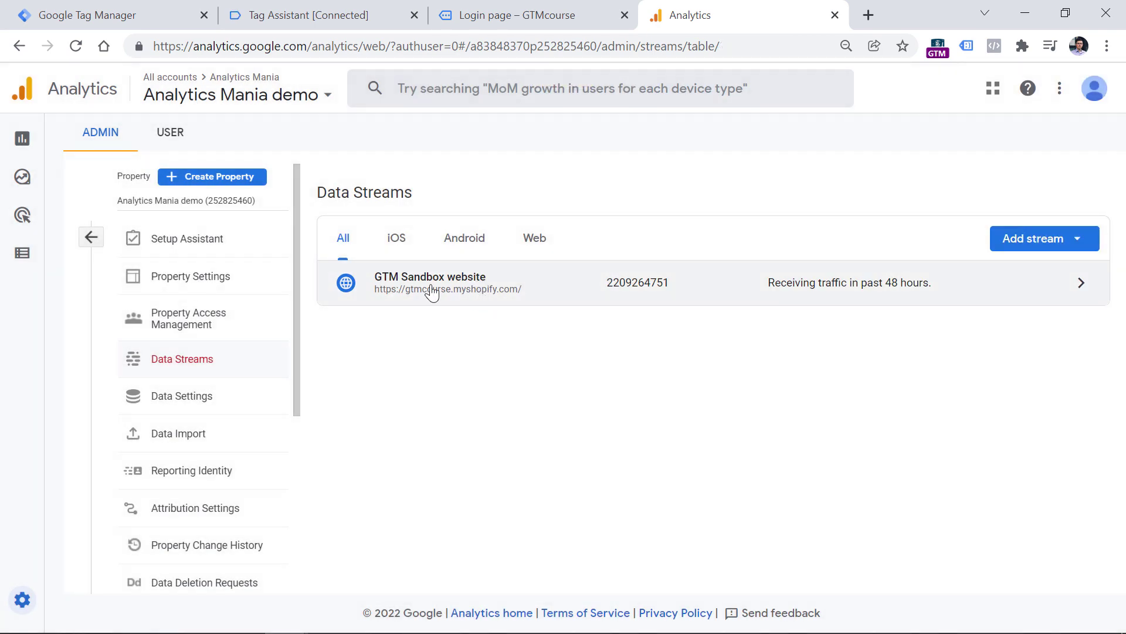
Open the GTM Sandbox website data stream and expand its Global site tag (gtag.js) tagging instructions
left_click(432, 292)
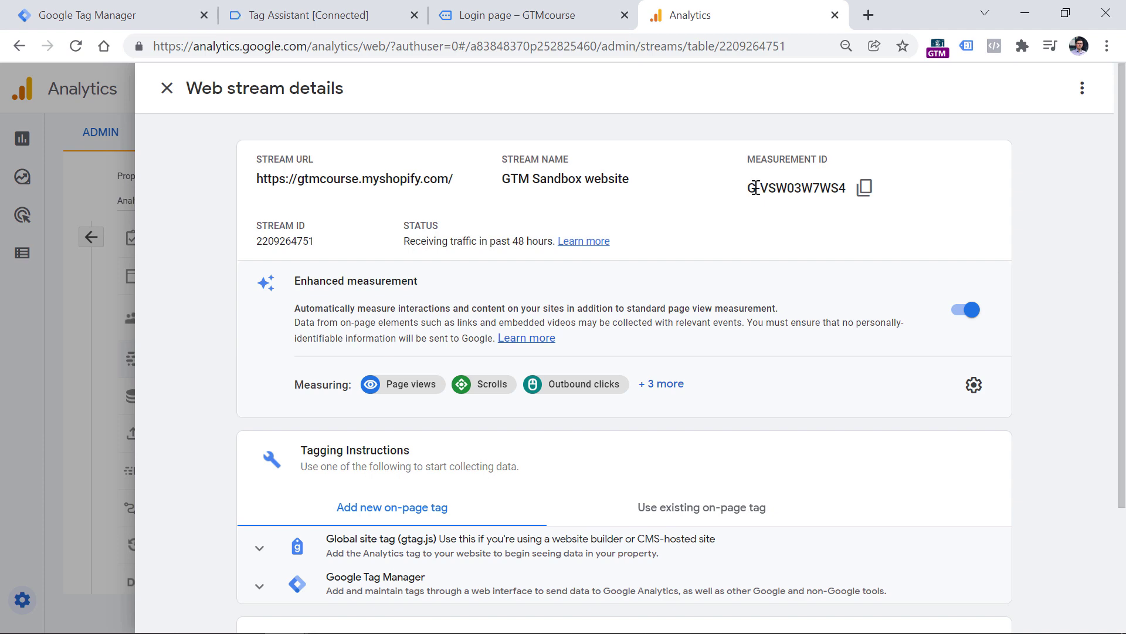
scroll(565, 251, "down", 1)
scroll(565, 251, "down", 2)
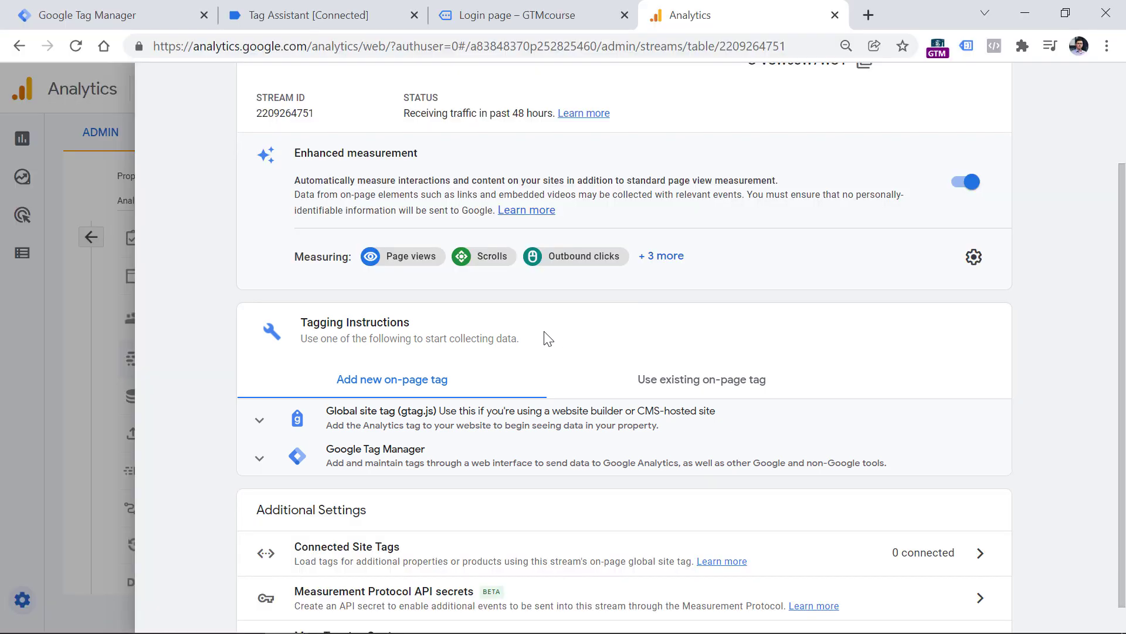
left_click(388, 417)
scroll(468, 421, "down", 2)
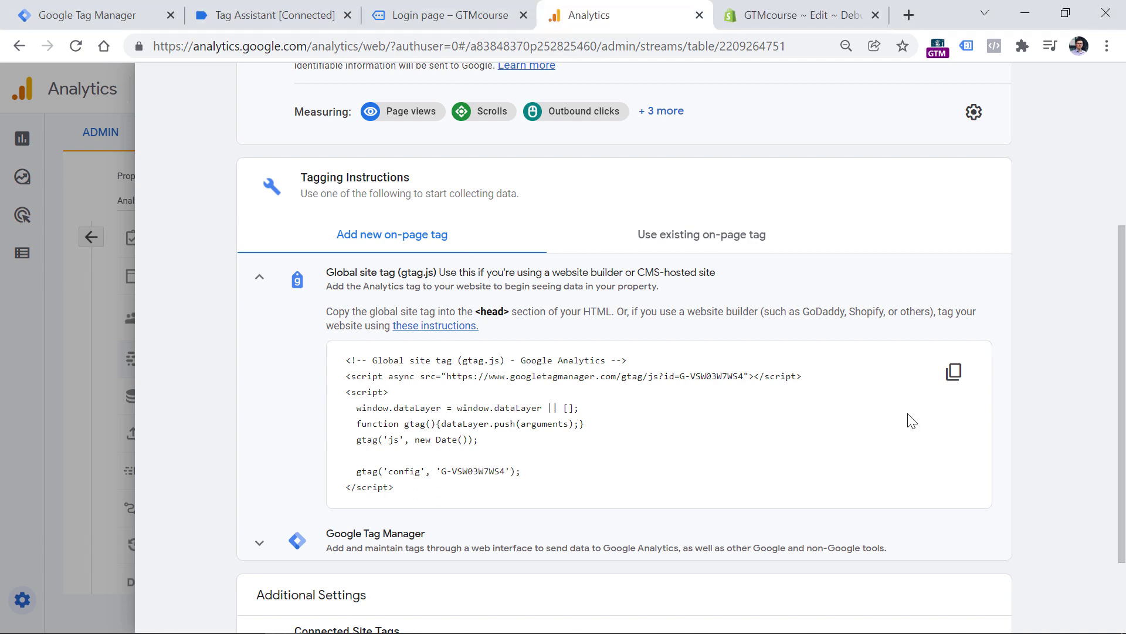
Copy the complete Global site tag (gtag.js) code snippet of the GTM Sandbox website stream
left_click_drag(411, 487, 346, 355)
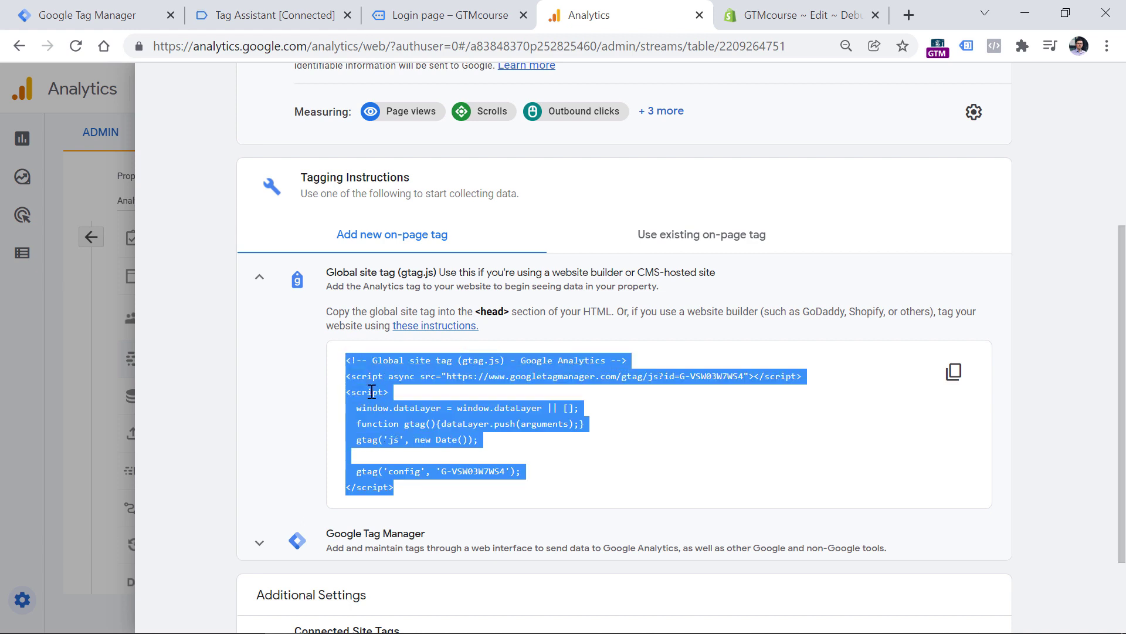
right_click(372, 394)
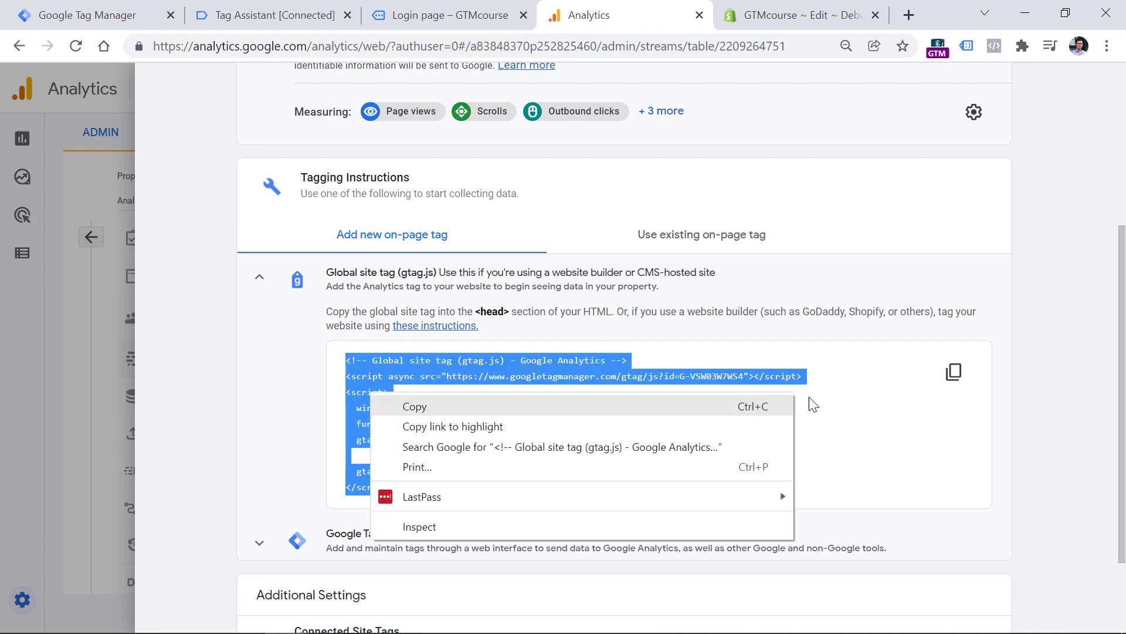
left_click(399, 407)
left_click(953, 374)
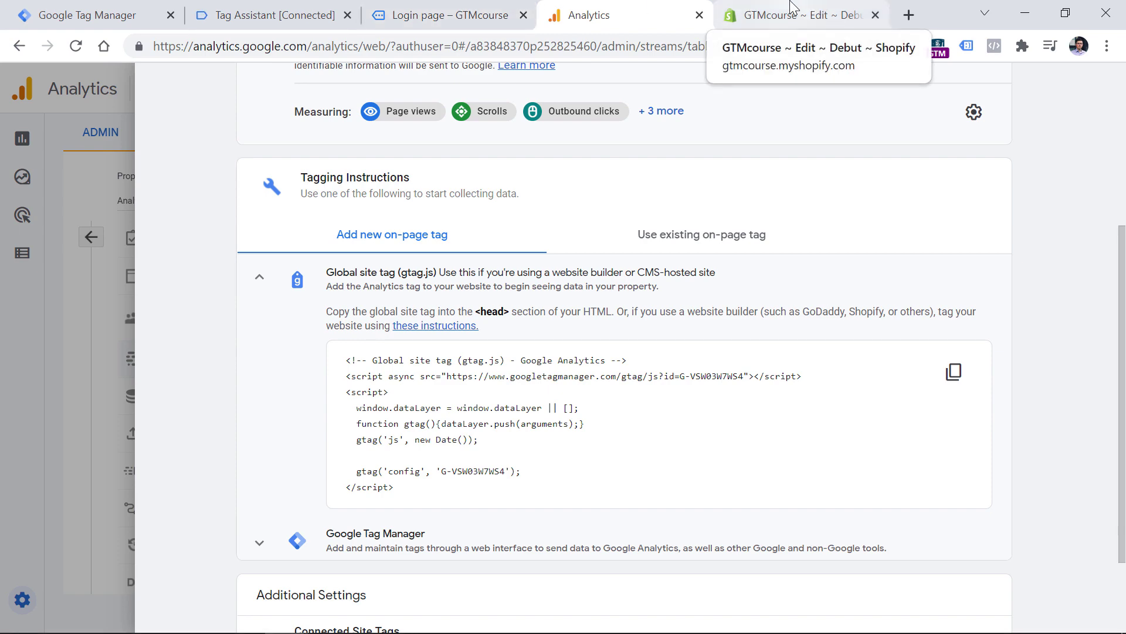
Switch to the Shopify code editor, paste the copied gtag.js snippet at line 20 of theme.liquid, and save the file
left_click(819, 7)
left_click(580, 330)
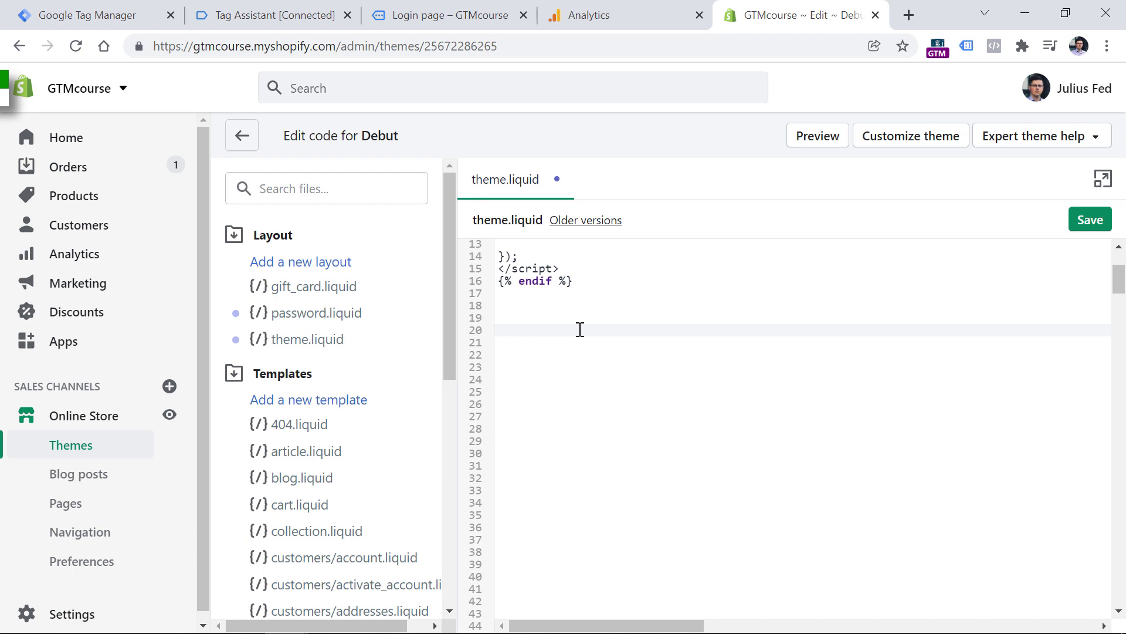
key("ctrl+v")
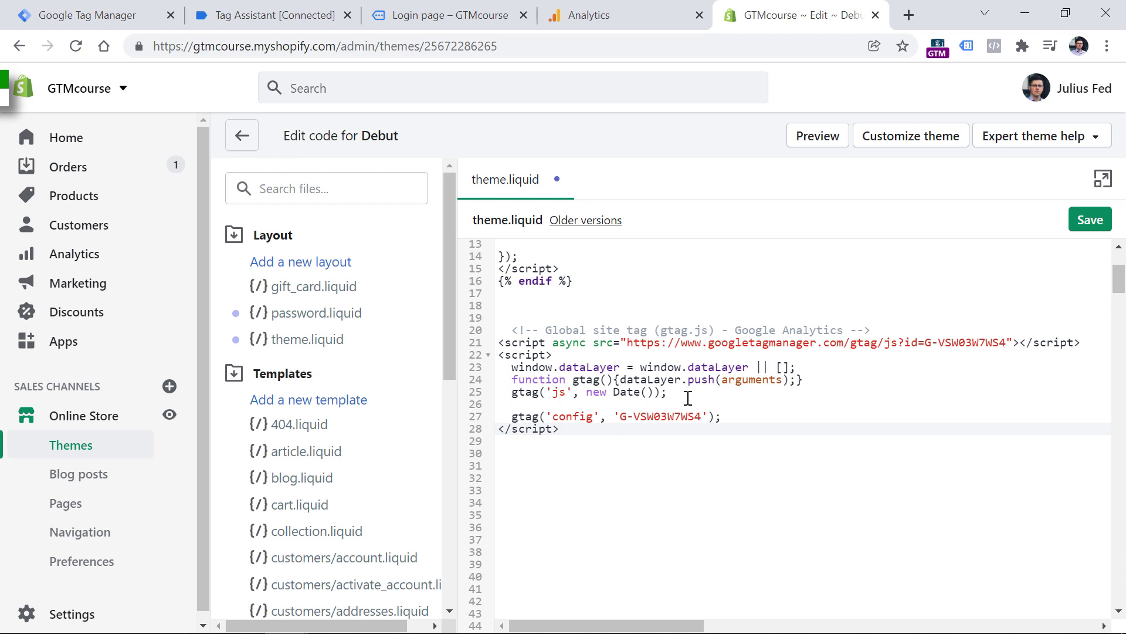
left_click(1090, 220)
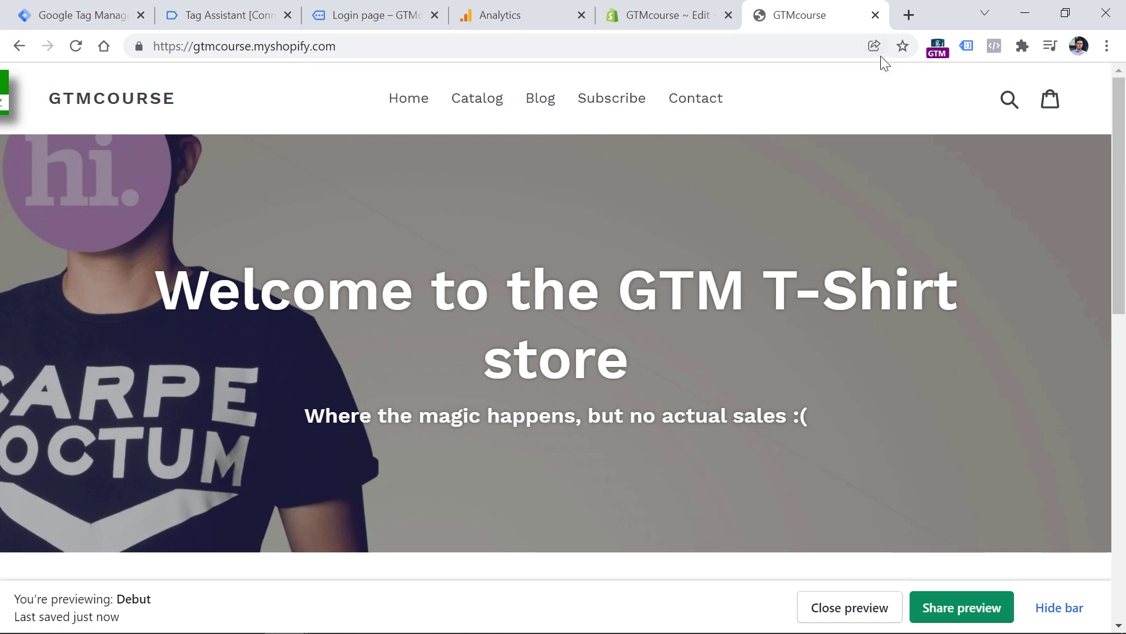
Enable the Google Analytics Debugger extension on the store preview and check its status among the browser extensions
left_click(1023, 46)
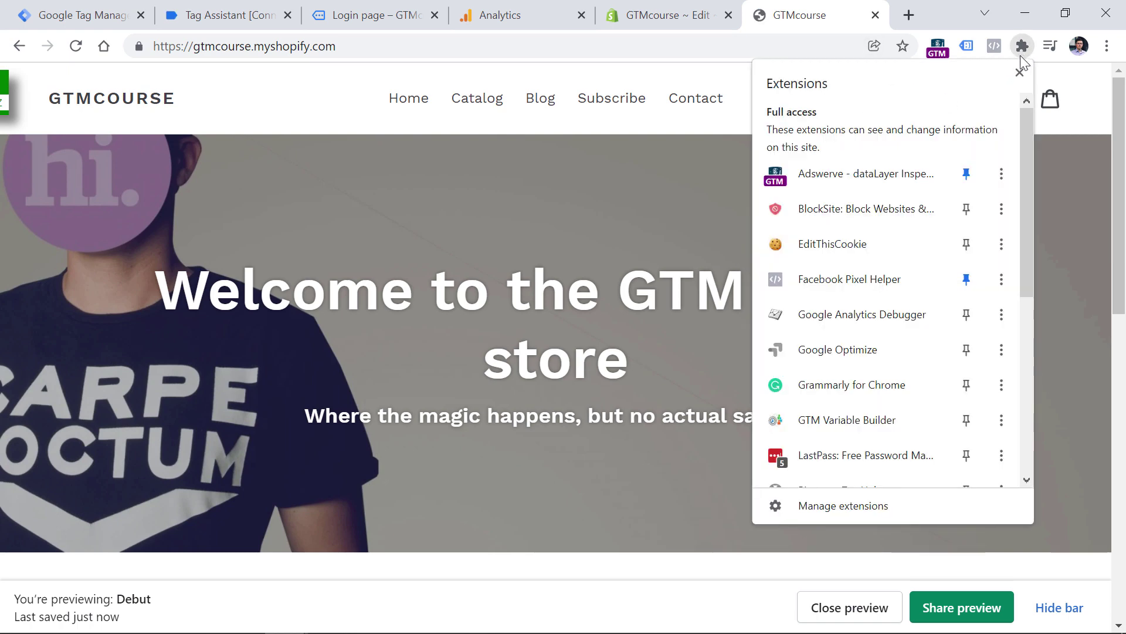
left_click(857, 317)
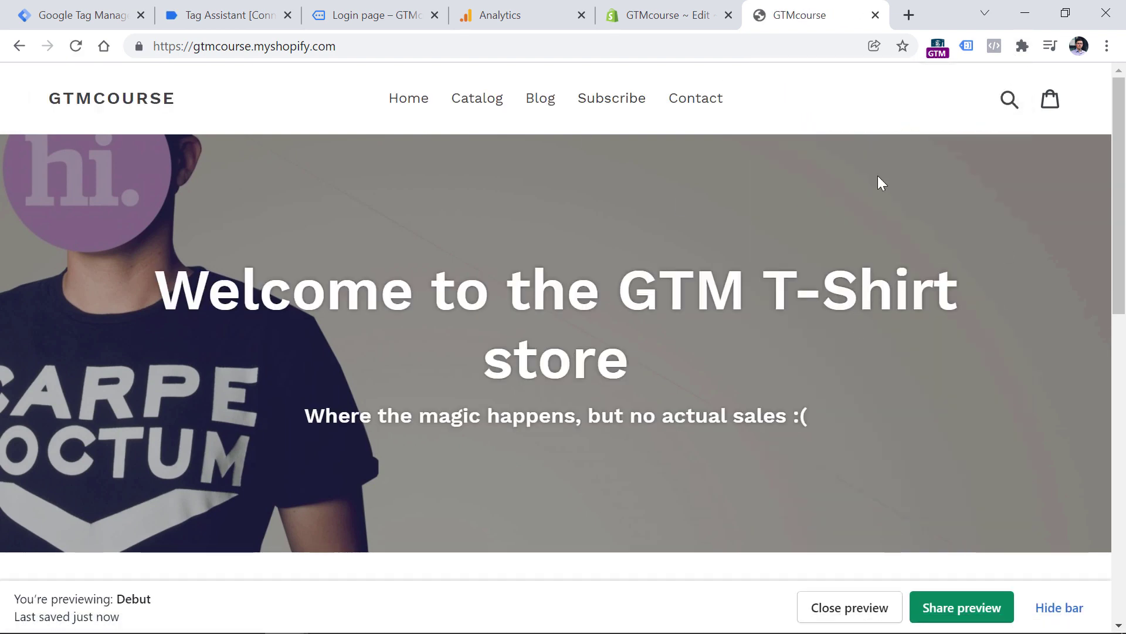
left_click(1022, 47)
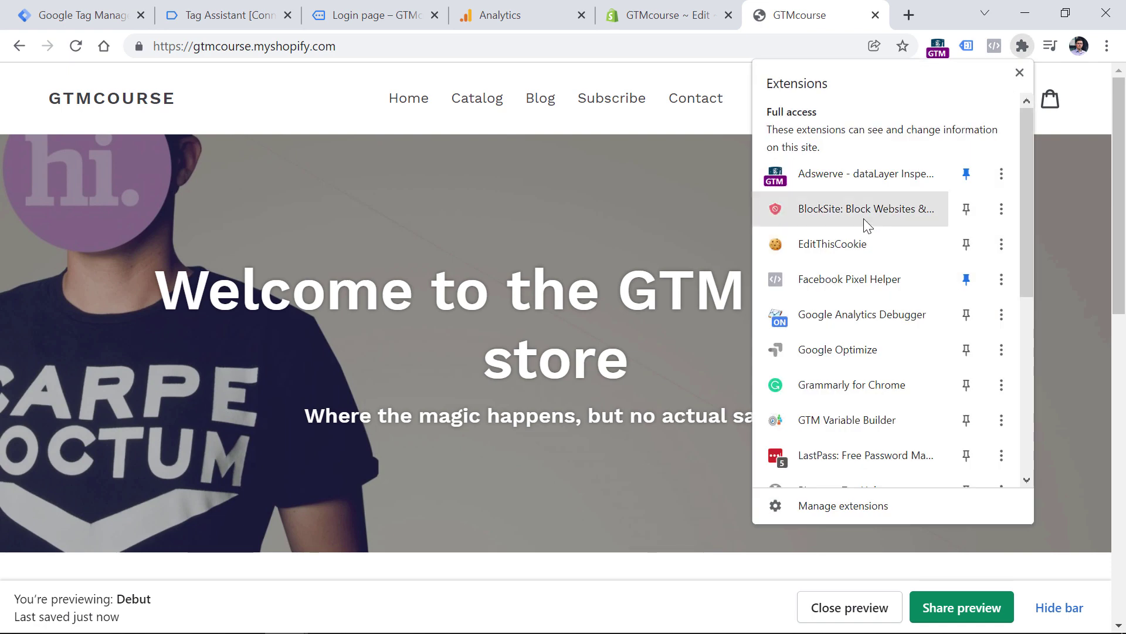
left_click(776, 319)
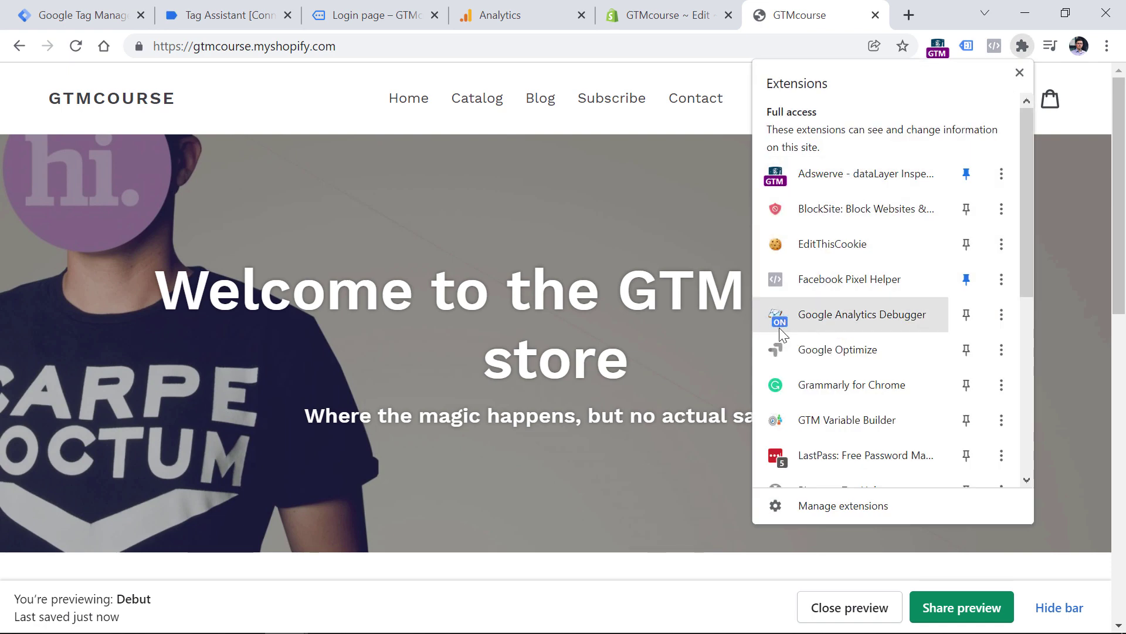
Switch to Google Analytics, open DebugView for the Analytics Mania demo property, and check the newest page_view event's page_location parameter
left_click(689, 170)
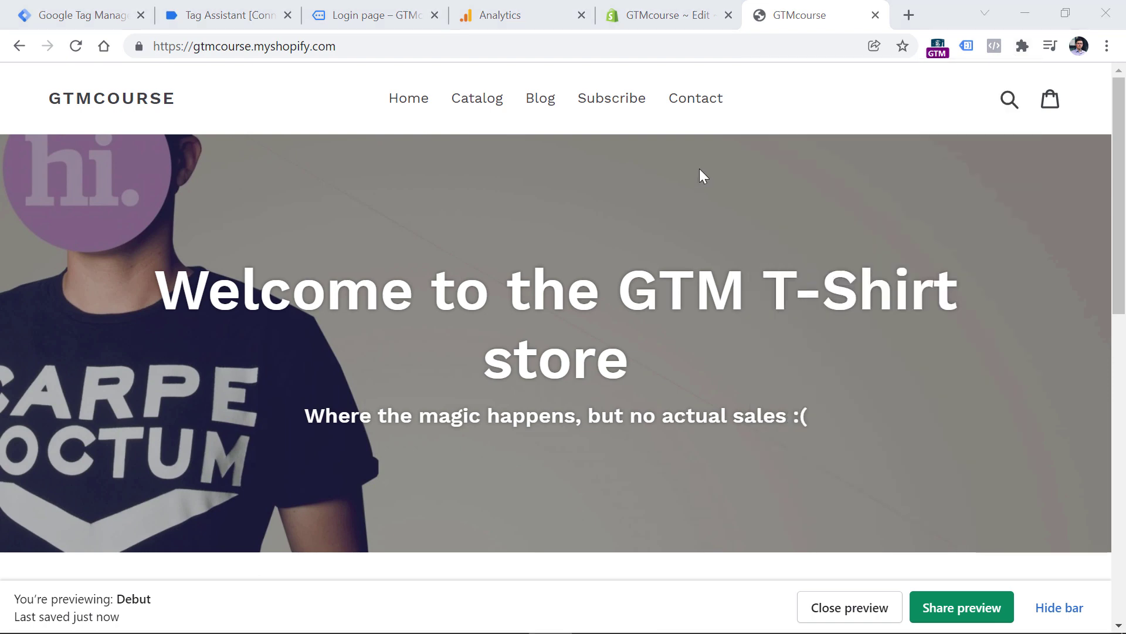
left_click(527, 5)
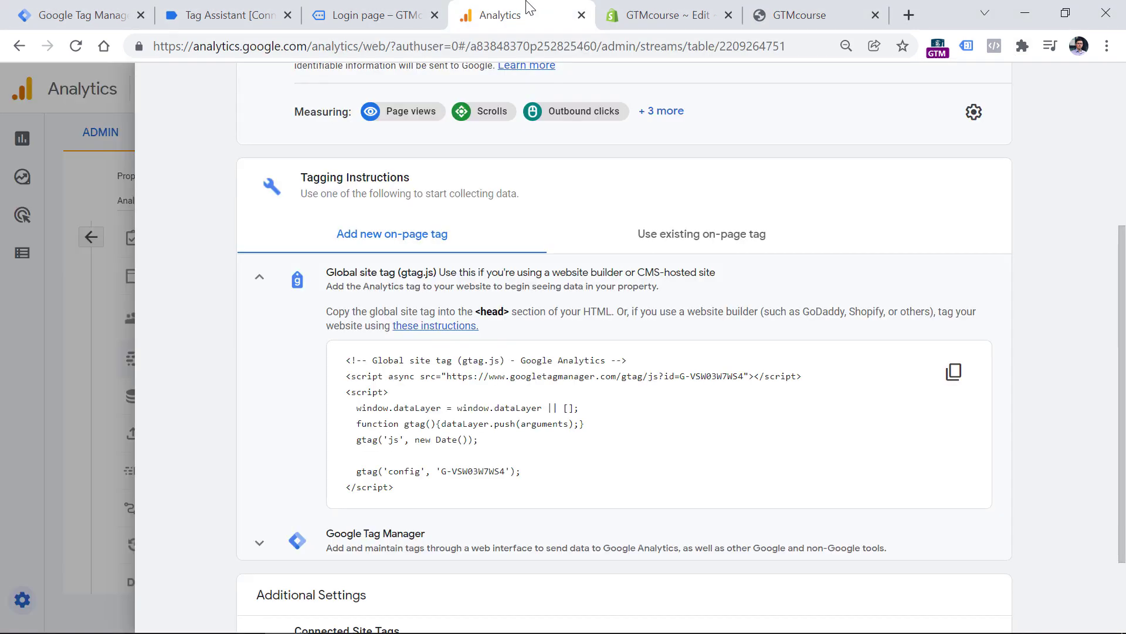
left_click(67, 167)
left_click(30, 259)
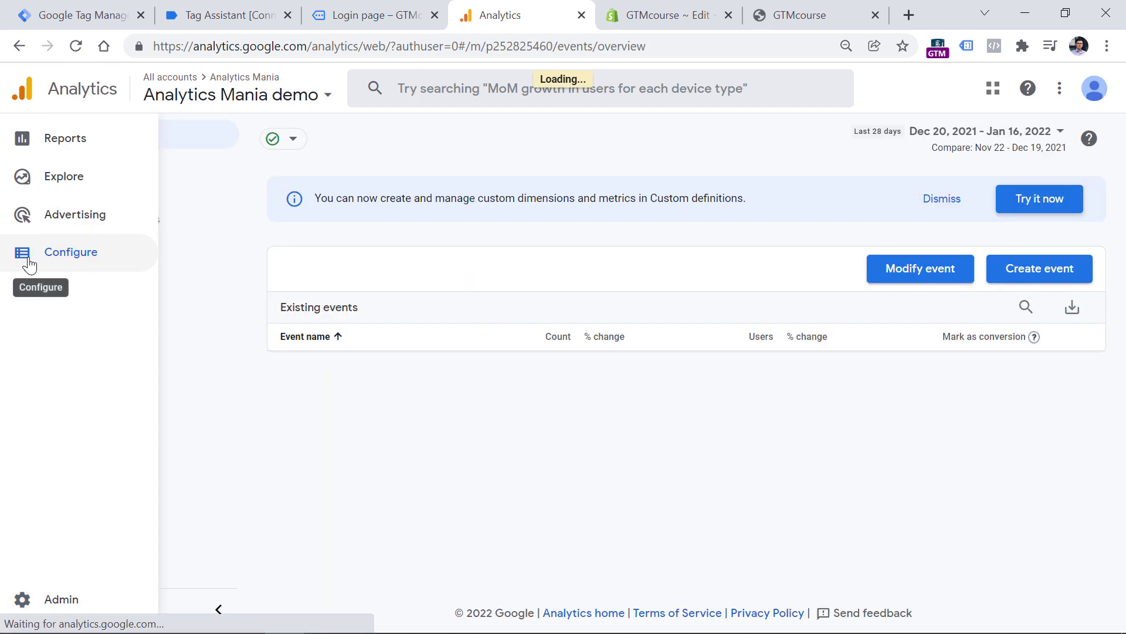
left_click(168, 250)
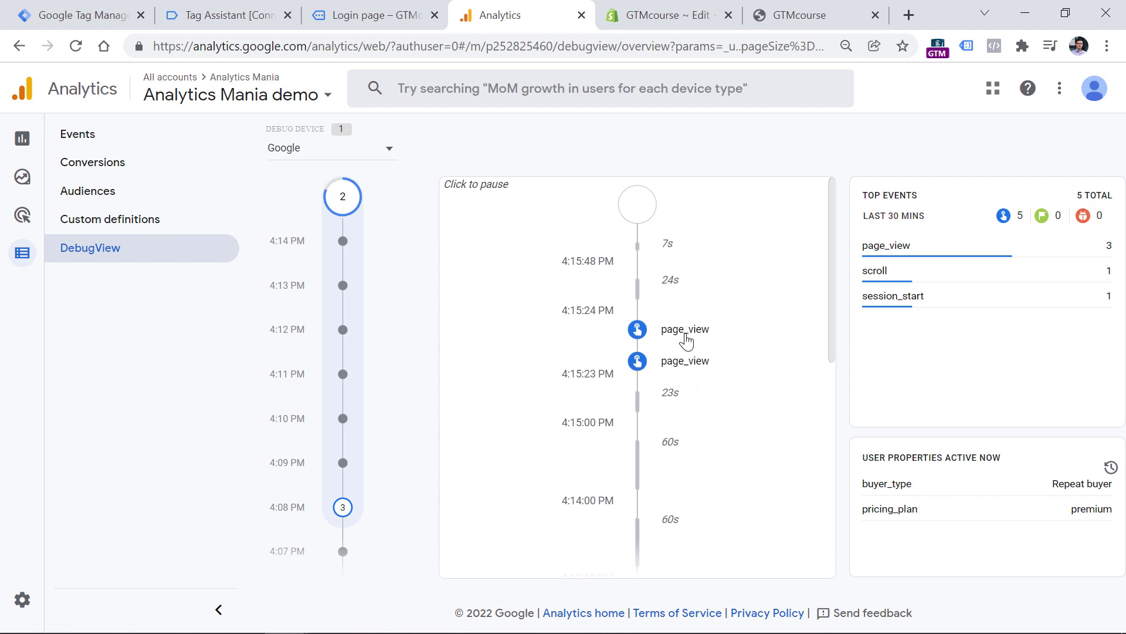
left_click(685, 331)
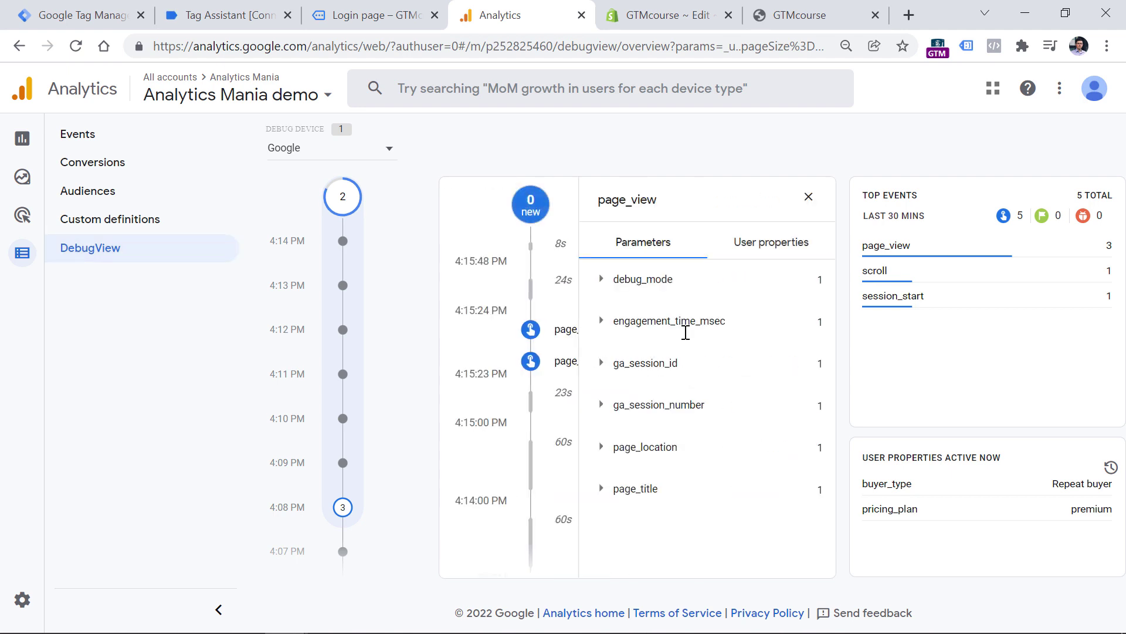
left_click(612, 448)
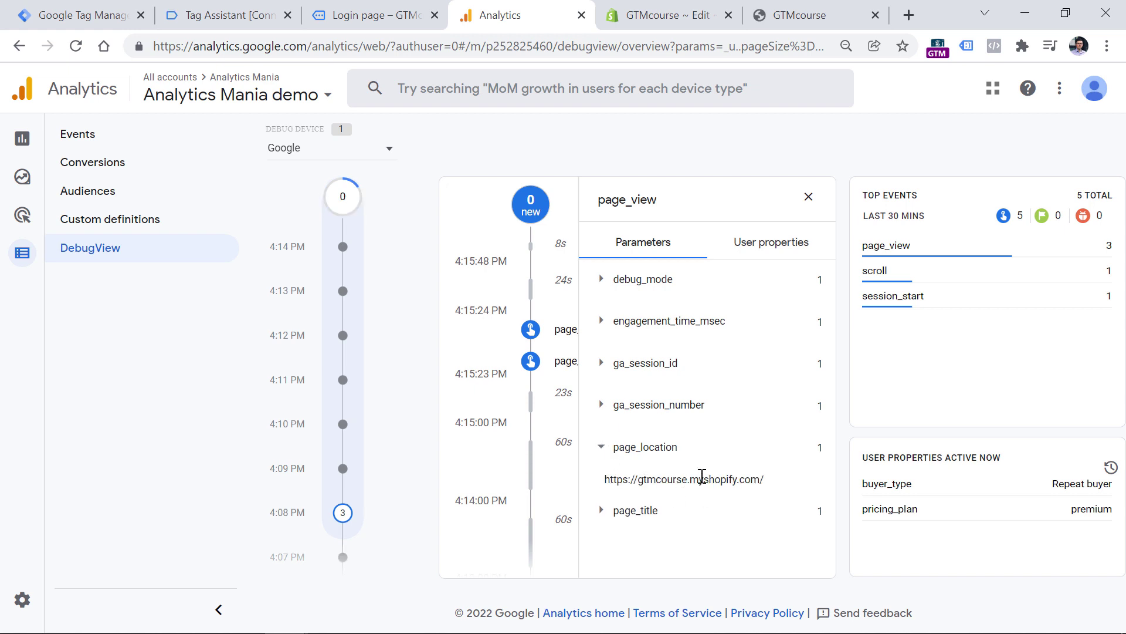
Visit the Contact page in the store preview and check the page_location of the latest page_view event in Analytics DebugView
left_click(804, 14)
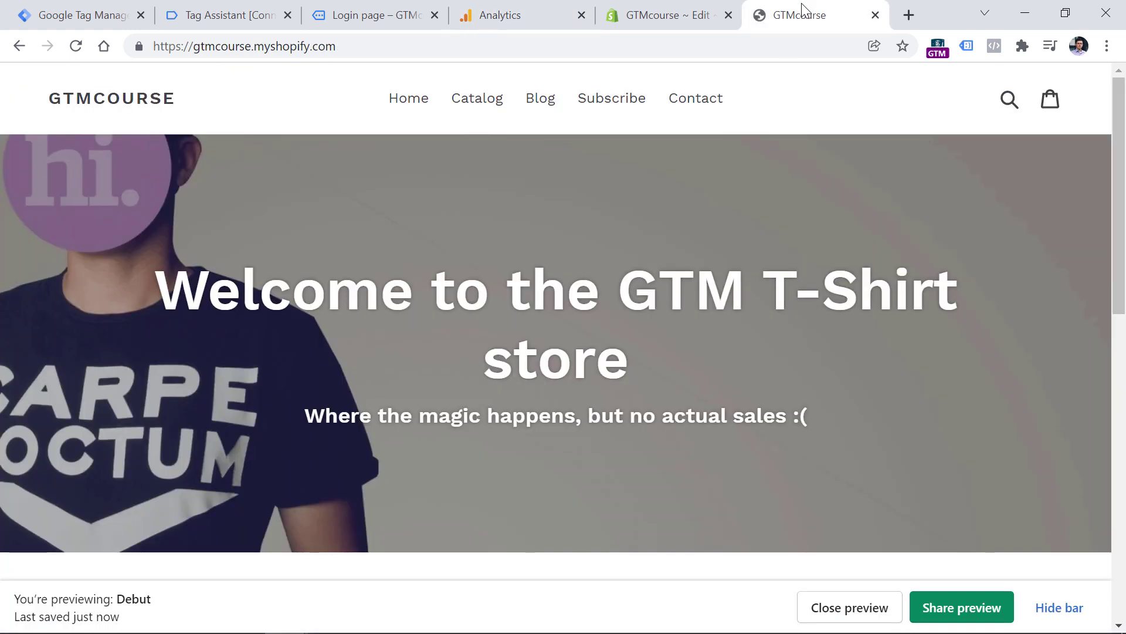
left_click(709, 103)
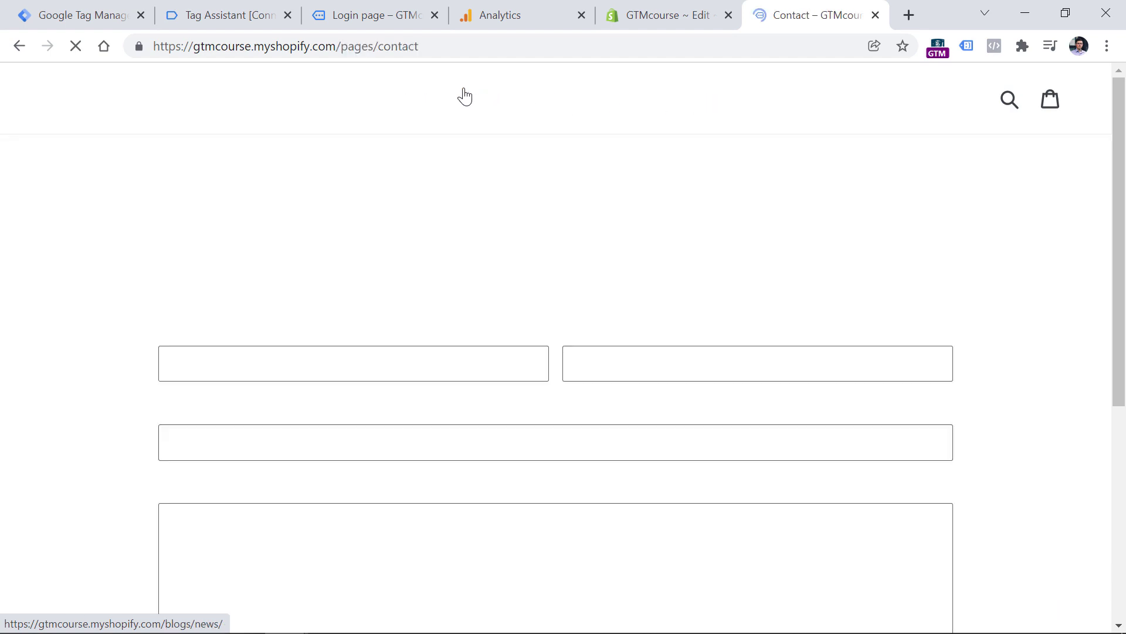
left_click(522, 11)
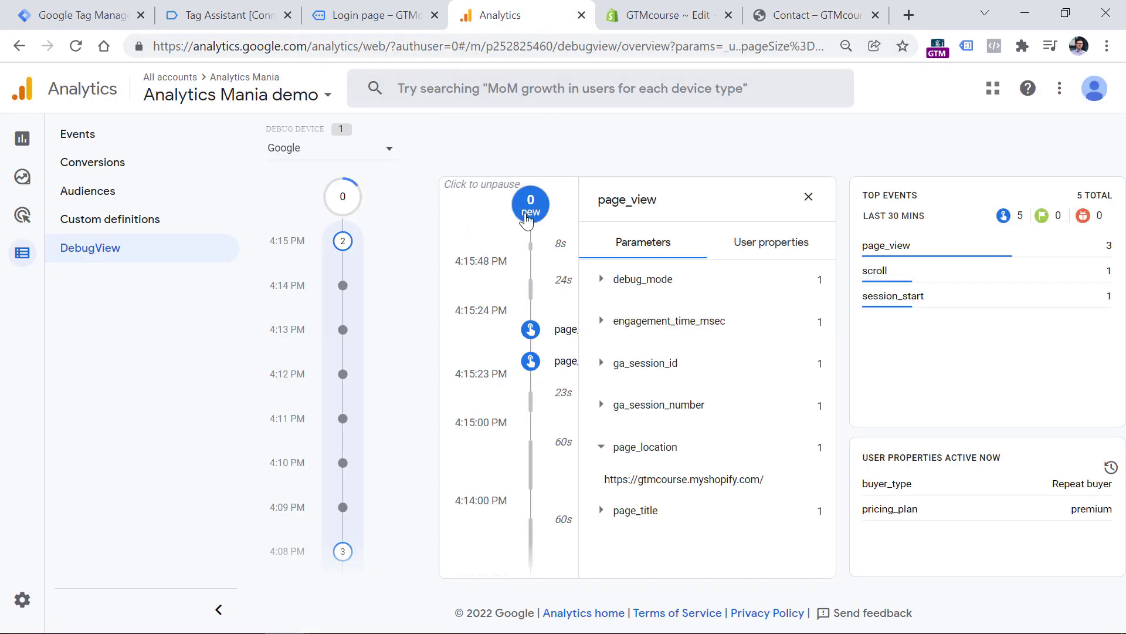
left_click(809, 197)
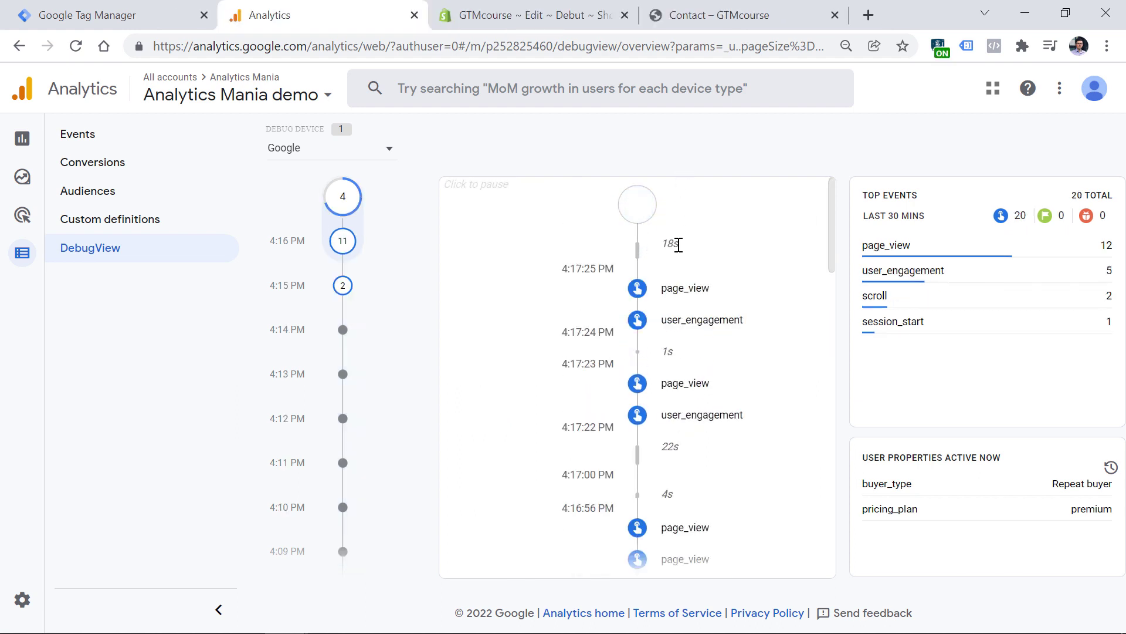
left_click(685, 291)
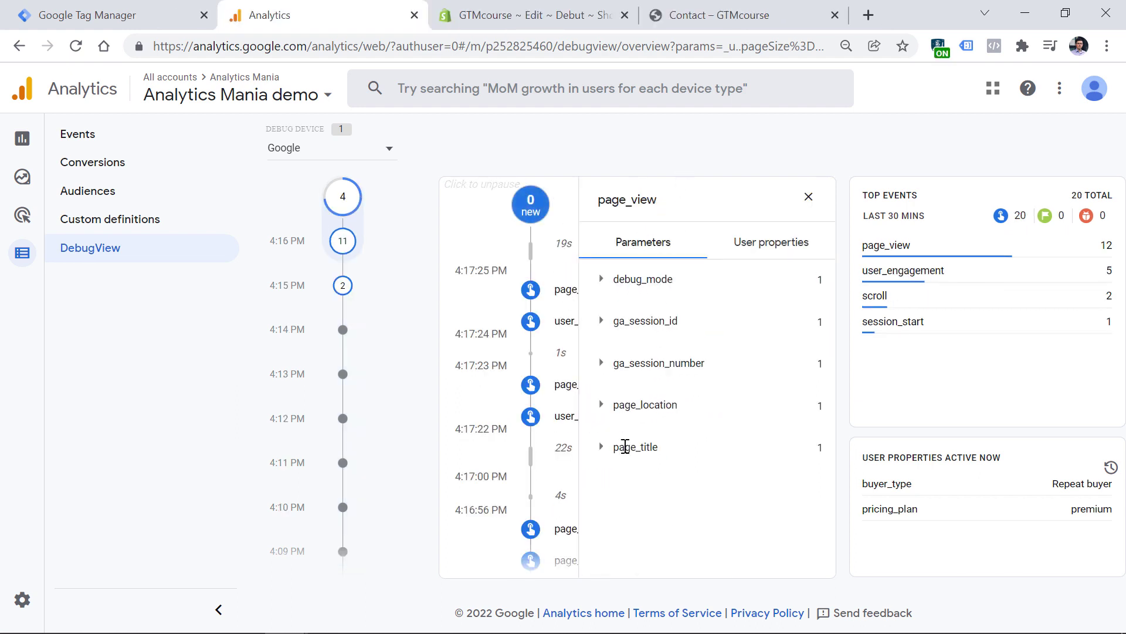
left_click(602, 406)
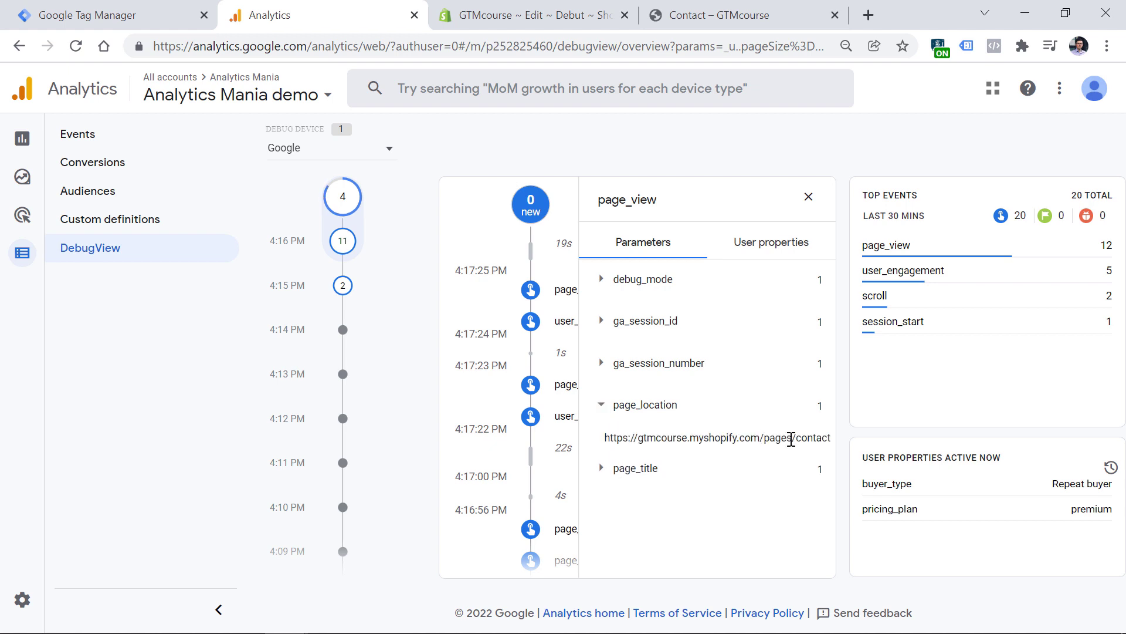
Generate test events by scrolling the store's Contact and Blog pages and following the outbound link in the Outbound link click tracking post
key("ctrl+Tab")
key("ctrl+Tab")
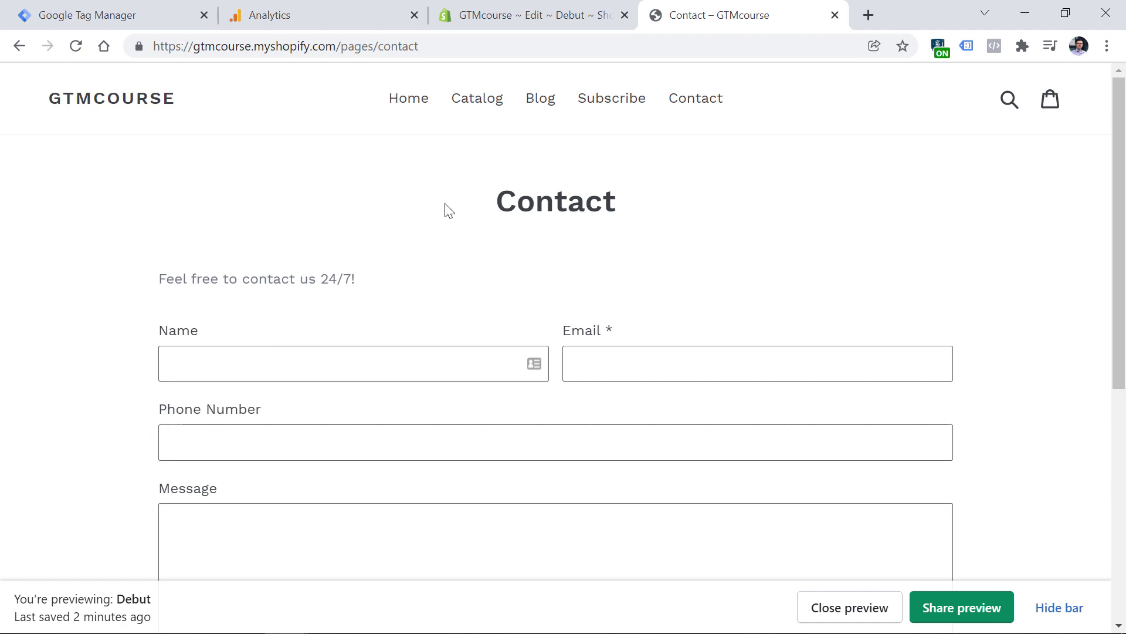
scroll(435, 211, "down", 5)
scroll(453, 202, "up", 6)
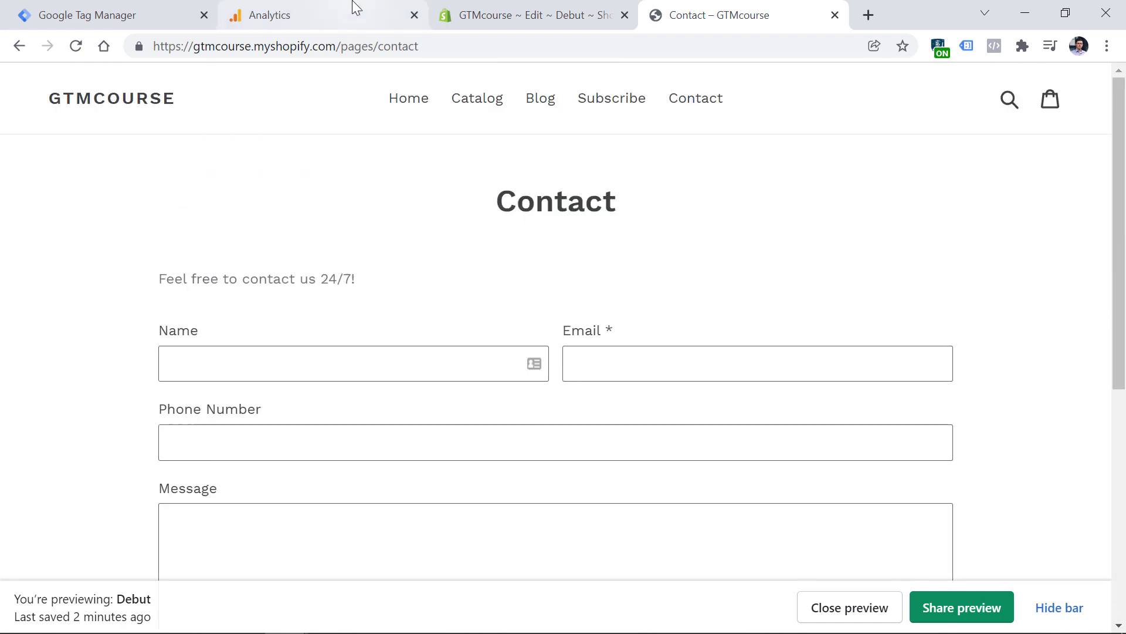
left_click(534, 108)
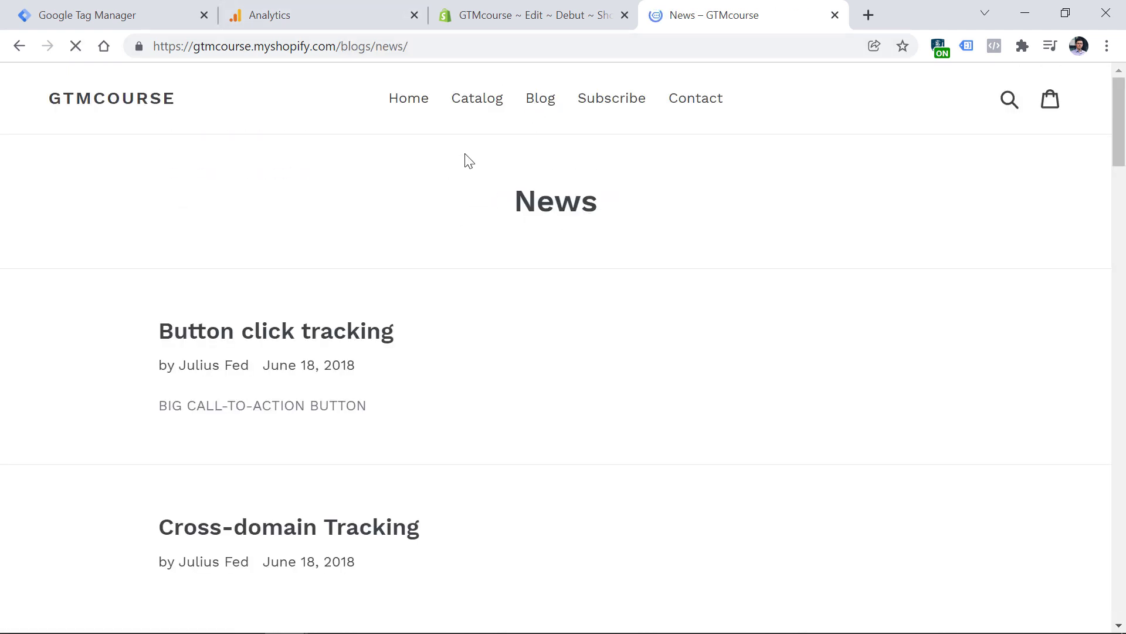
scroll(313, 237, "down", 5)
scroll(312, 238, "down", 5)
middle_click(326, 193)
left_click(782, 16)
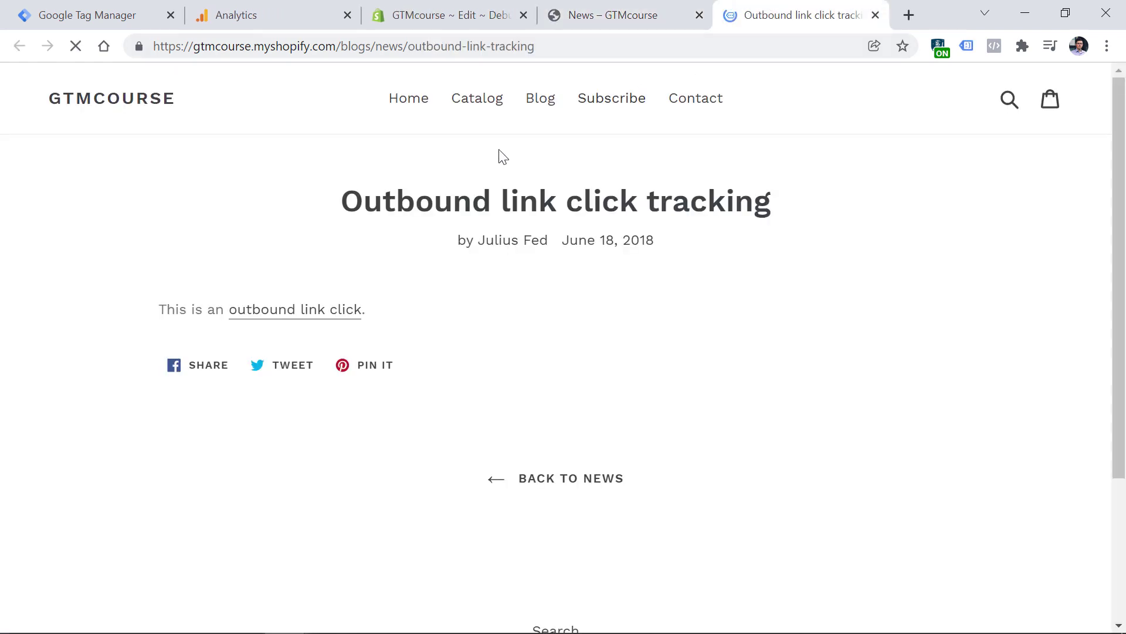
middle_click(299, 311)
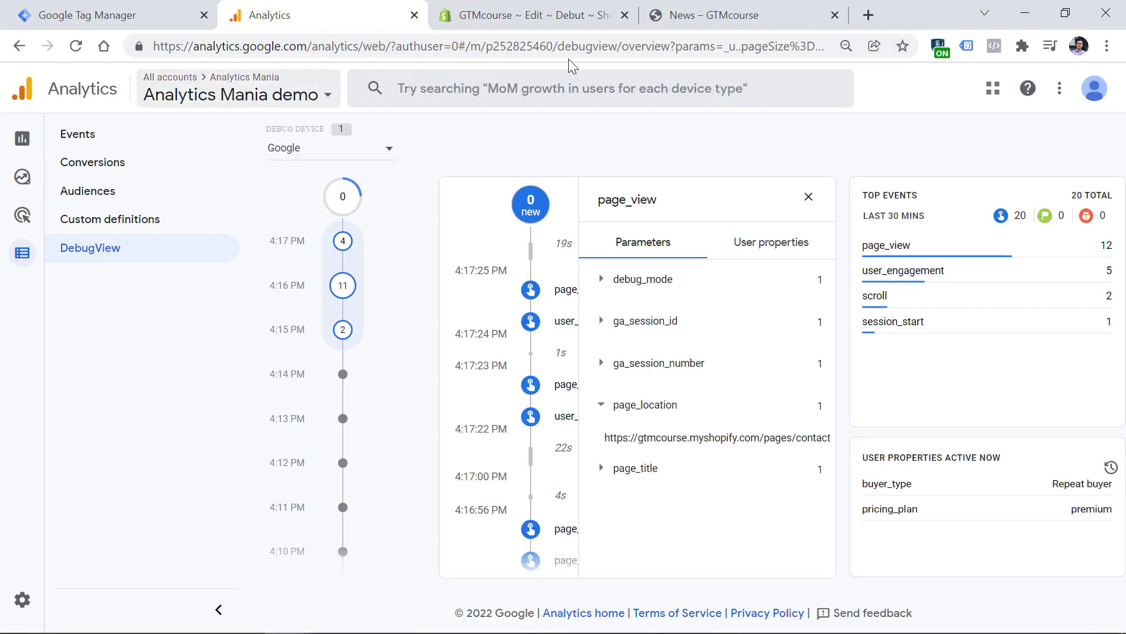
Inspect the percent_scrolled parameter of the latest scroll event in Analytics DebugView
left_click(809, 197)
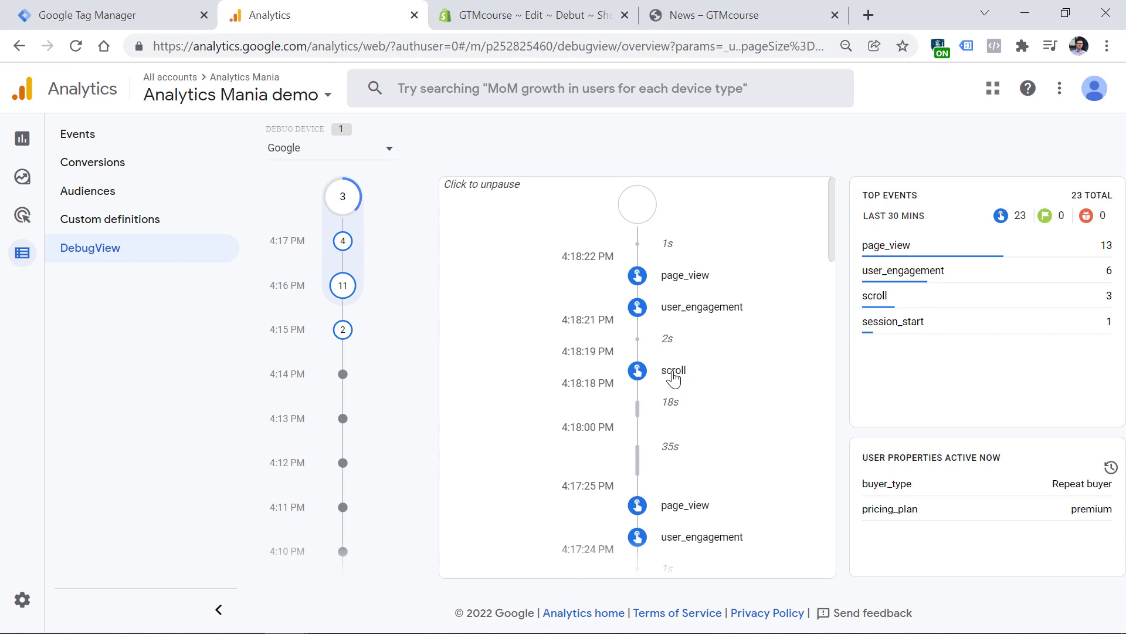
left_click(672, 374)
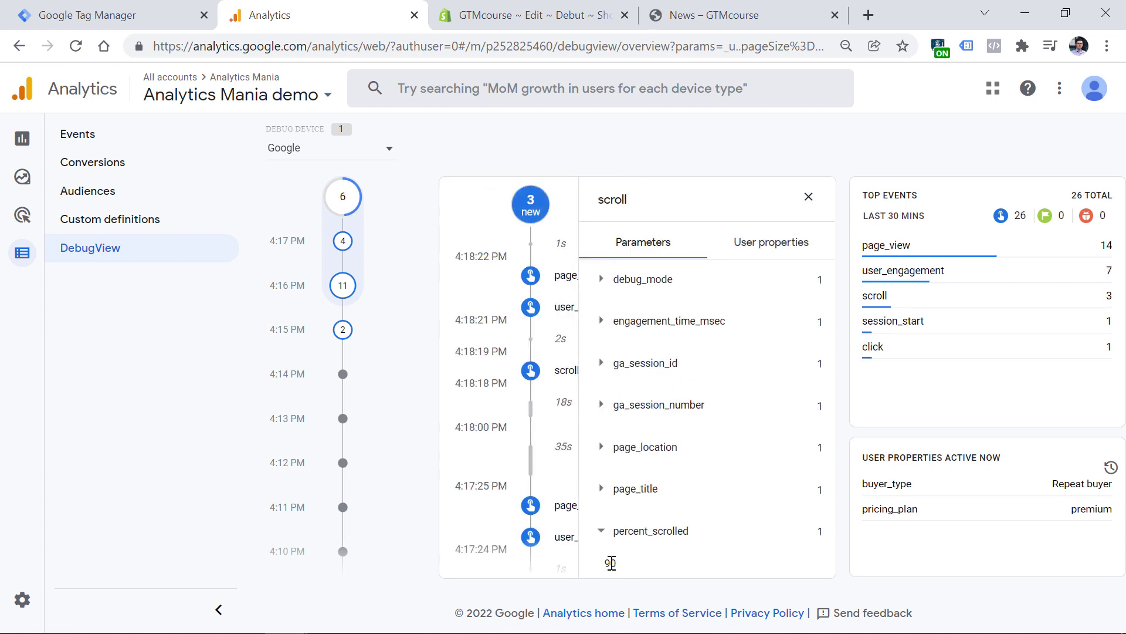
left_click(808, 197)
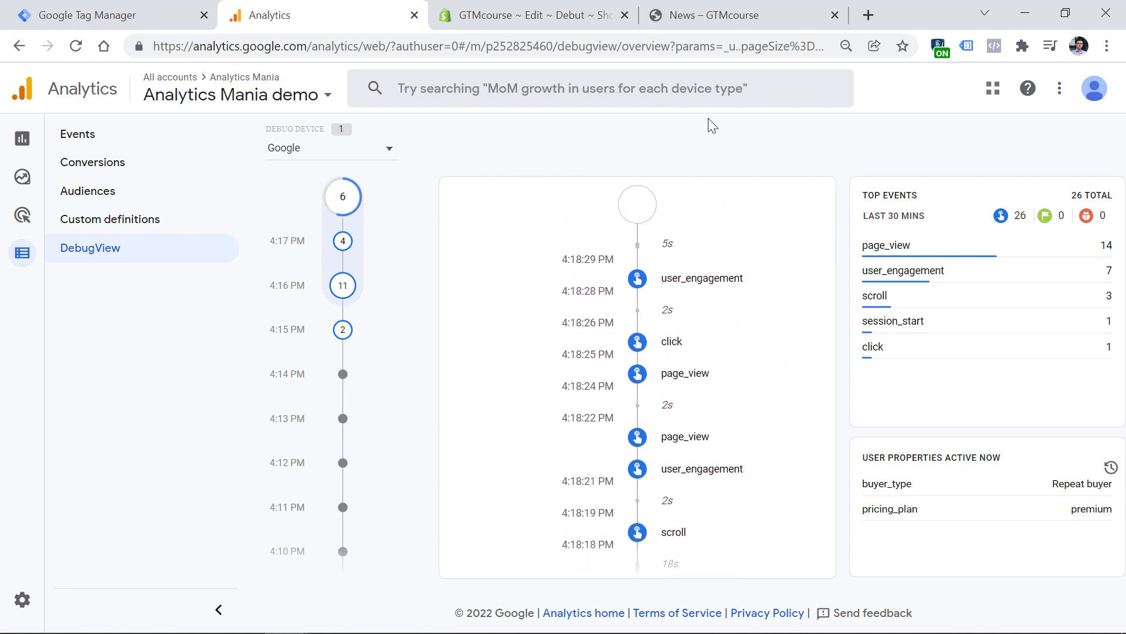
Inspect the link_url parameter of the click event in DebugView and highlight the outbound link's domain
left_click(674, 346)
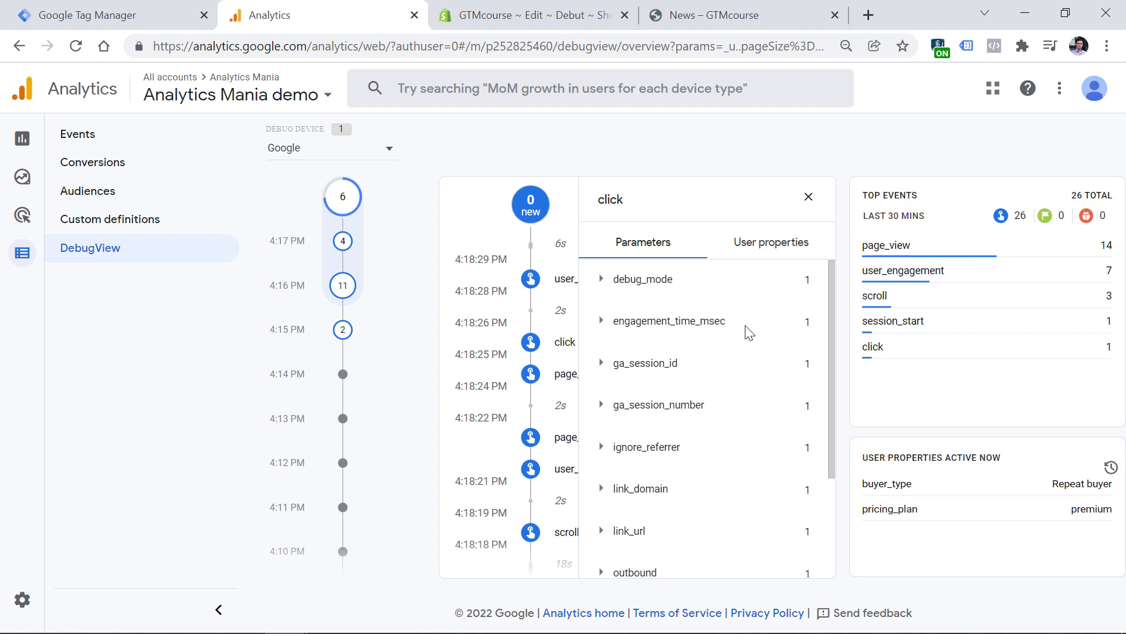
left_click(607, 534)
scroll(634, 411, "down", 3)
left_click_drag(638, 399, 767, 400)
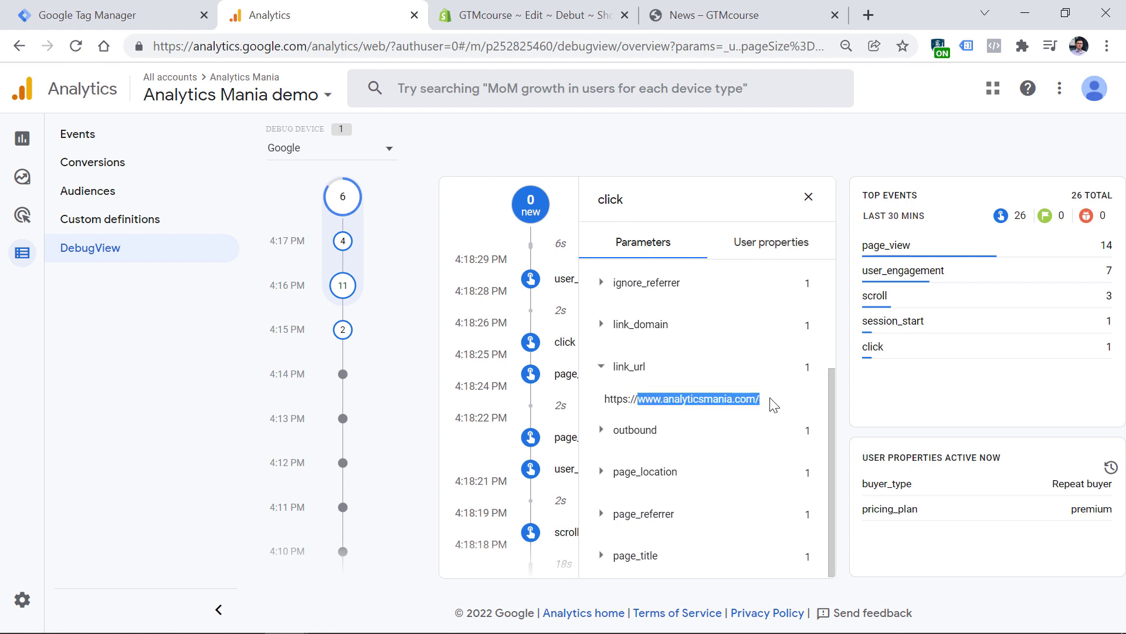
Switch to the Shopify code editor, delete the Google Analytics gtag.js snippet from theme.liquid, and save the file
key("alt+Tab")
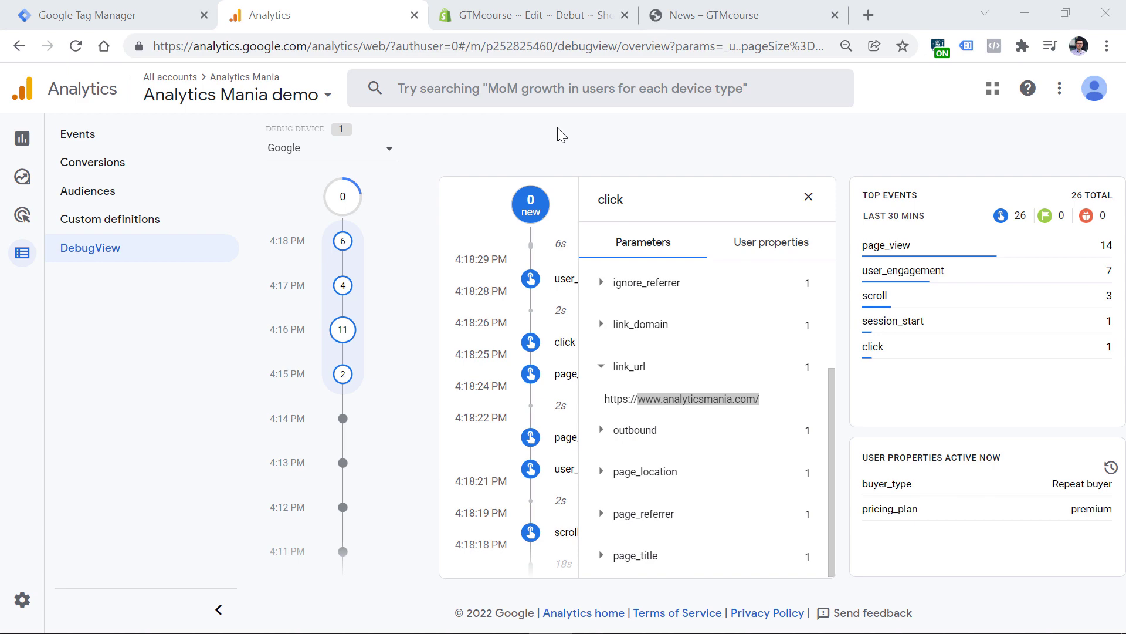
key("ctrl+Tab")
left_click_drag(581, 438, 498, 305)
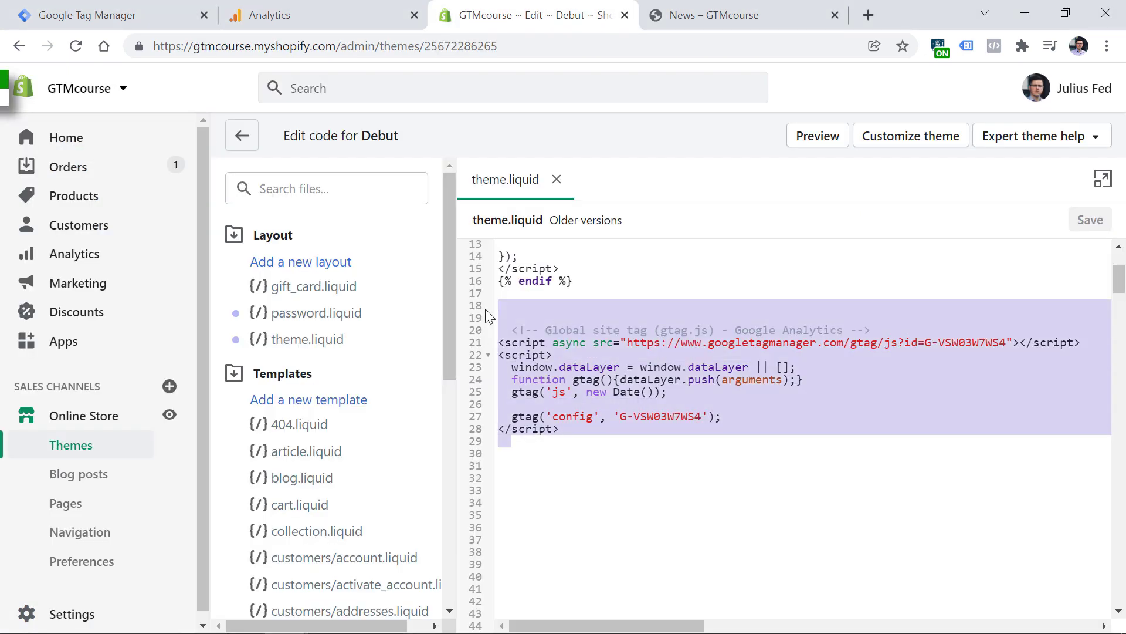
key("Delete")
left_click(1090, 220)
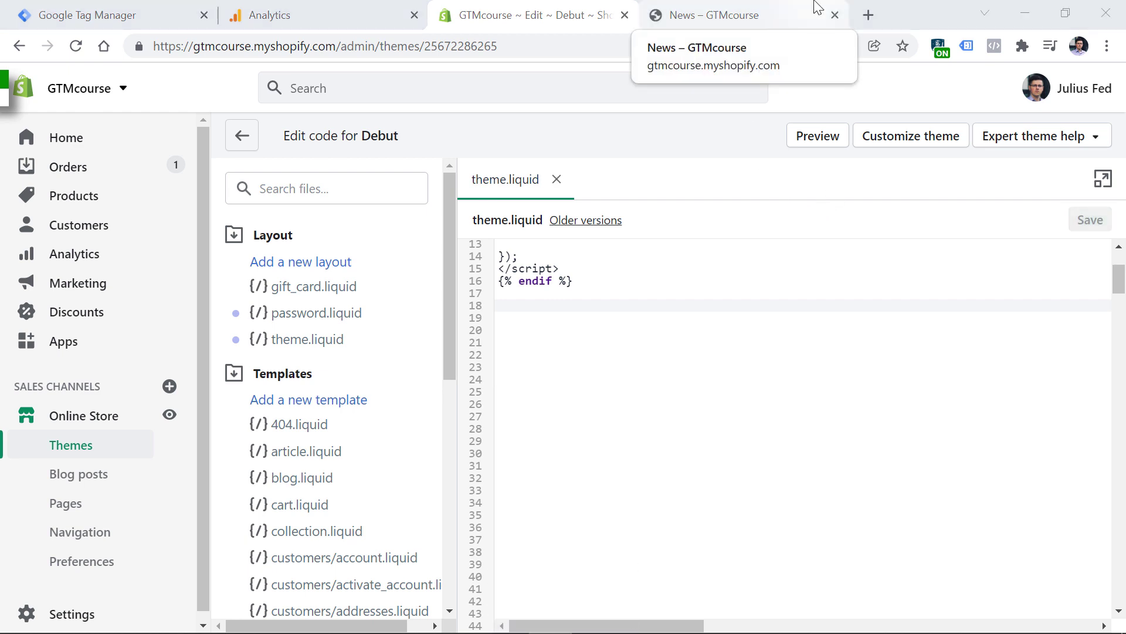
Switch to Google Tag Manager and start a new tag in the Demo 5 container to view the available tag types
left_click(117, 15)
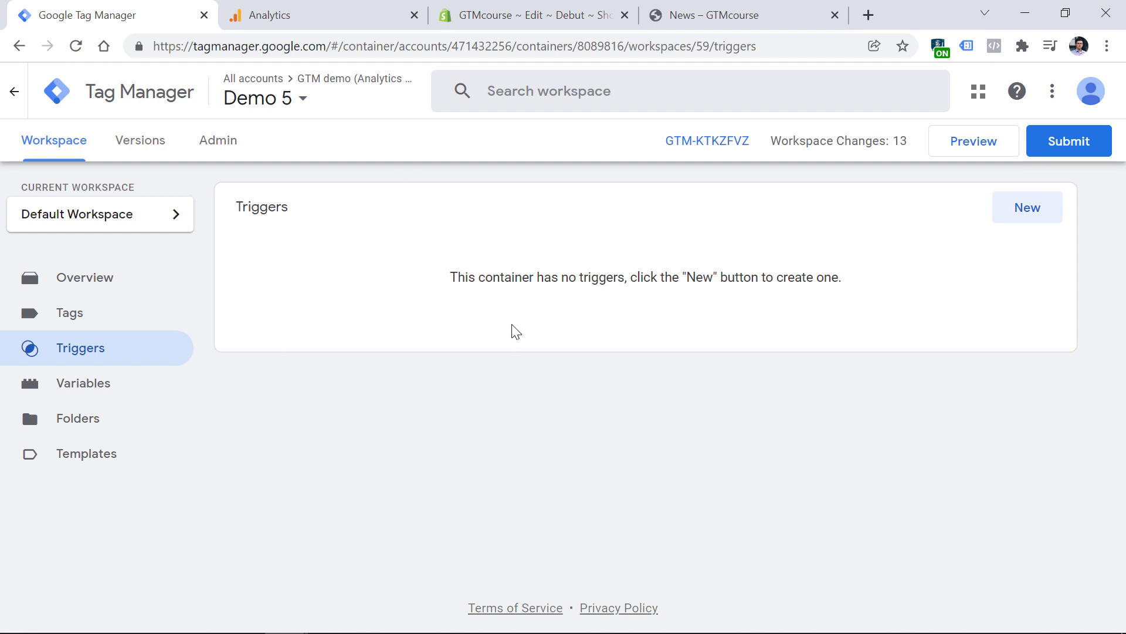
left_click(74, 321)
left_click(1021, 209)
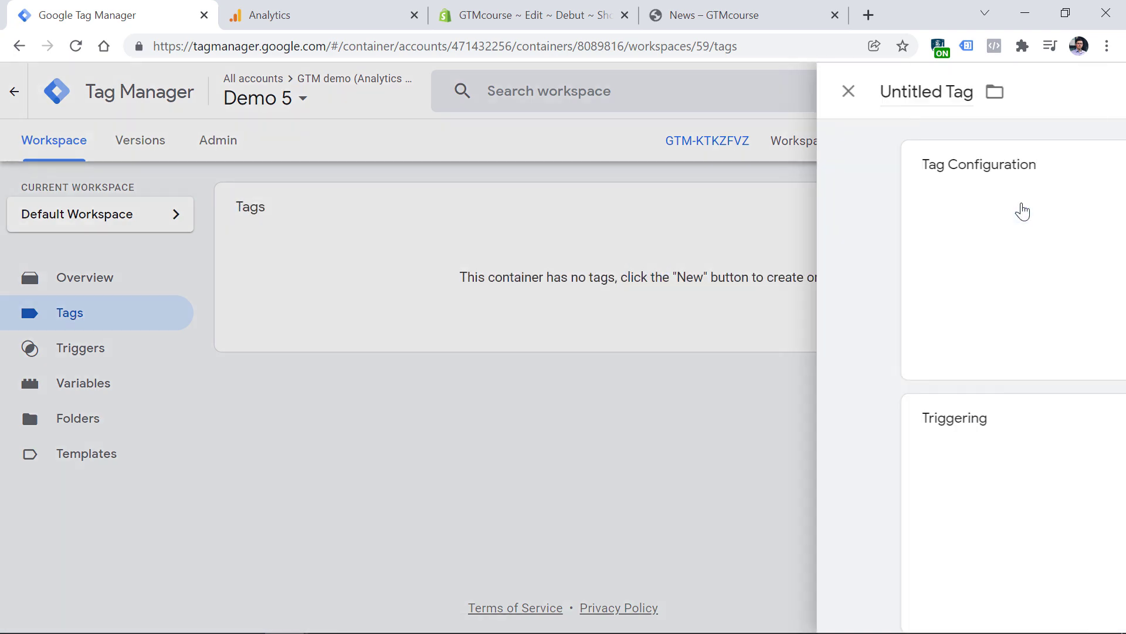
left_click(474, 245)
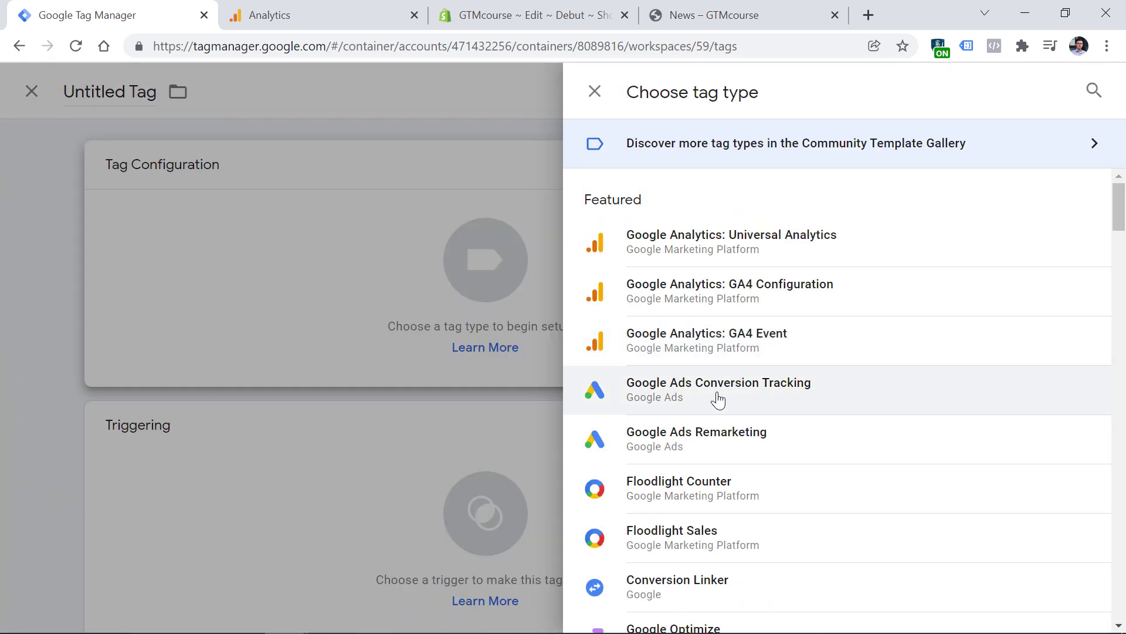
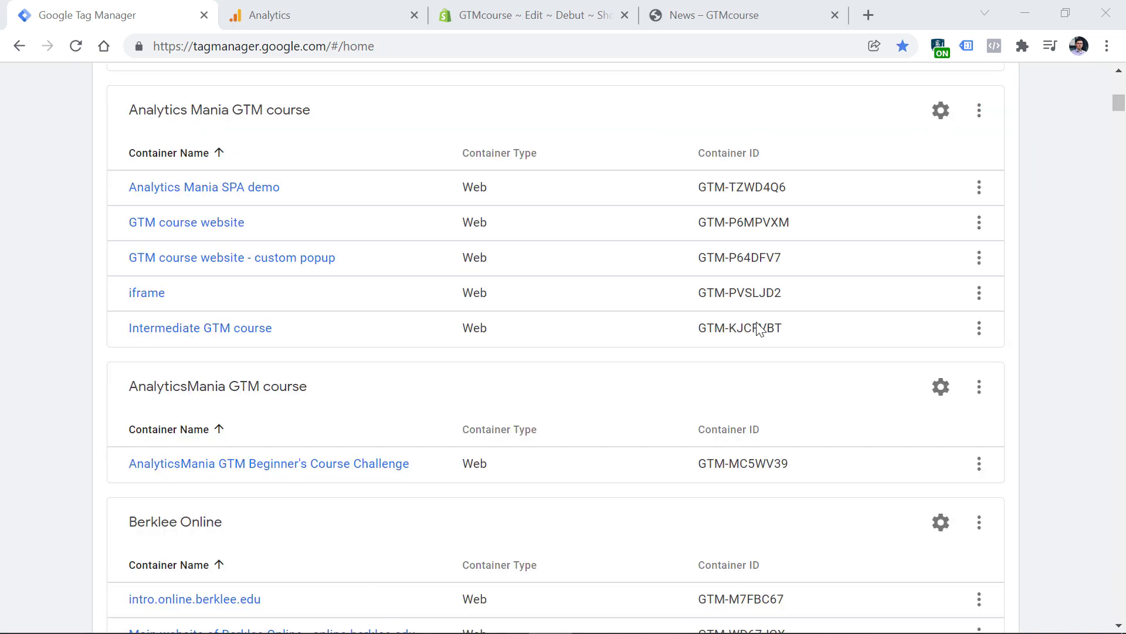
Start adding a new Tag Manager account with Web as the target platform, and leave the form for the Demo 5 workspace
scroll(485, 344, "up", 10)
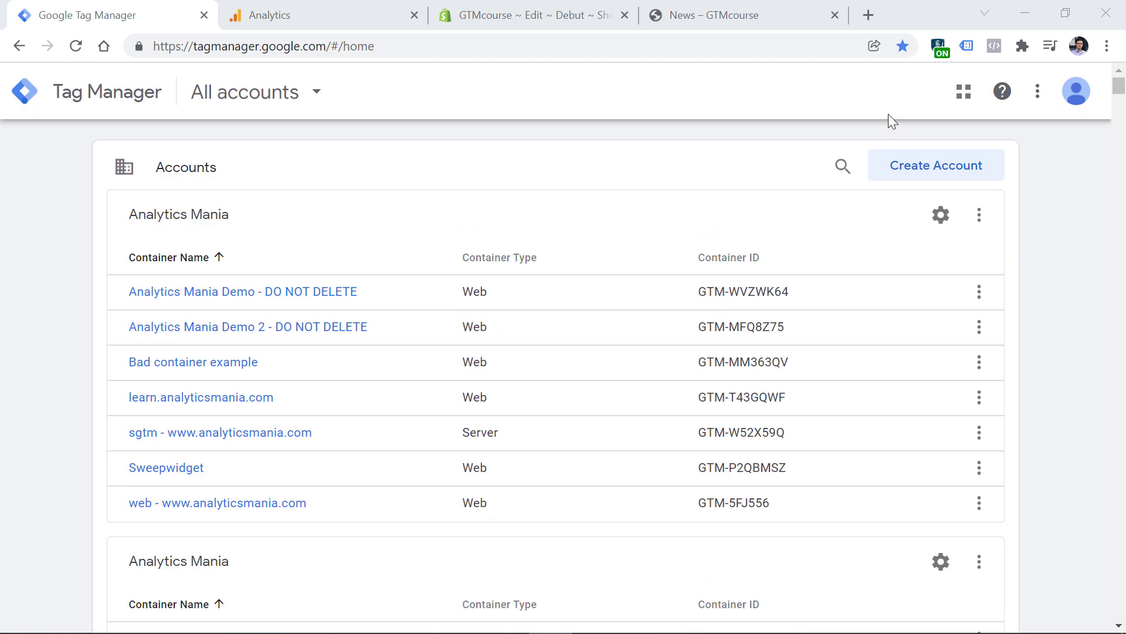
left_click(936, 176)
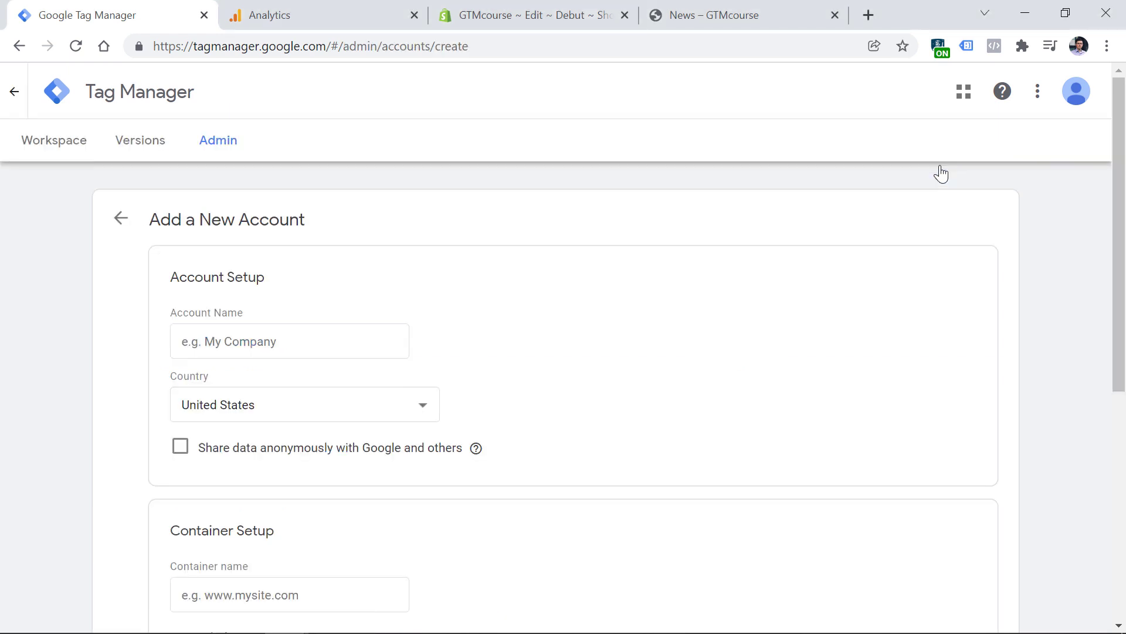
left_click(245, 352)
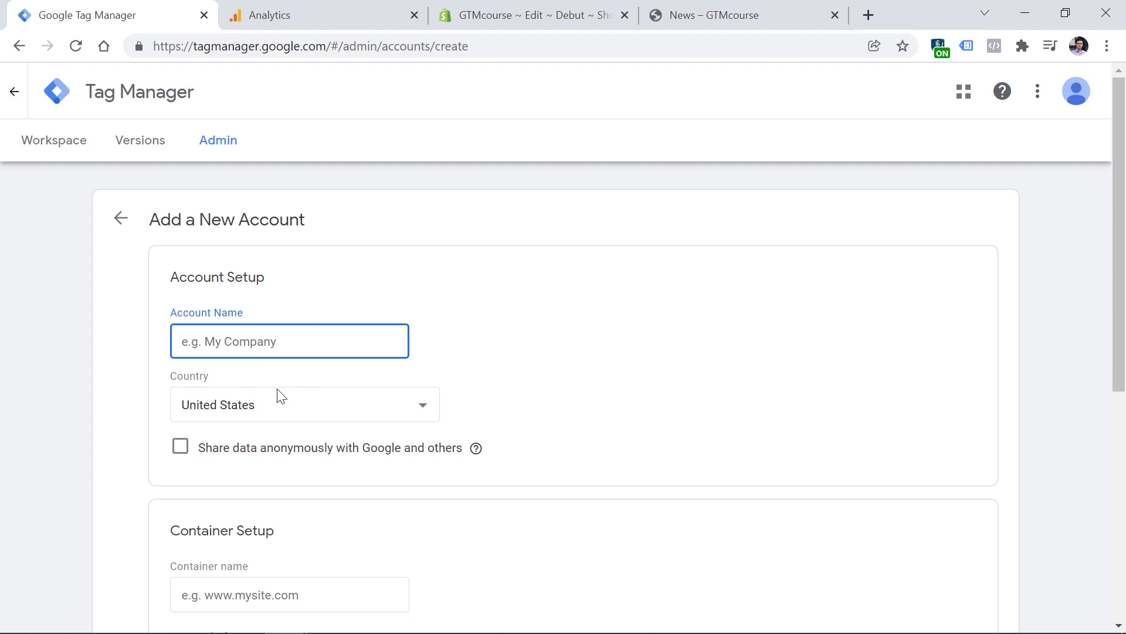
scroll(306, 403, "down", 5)
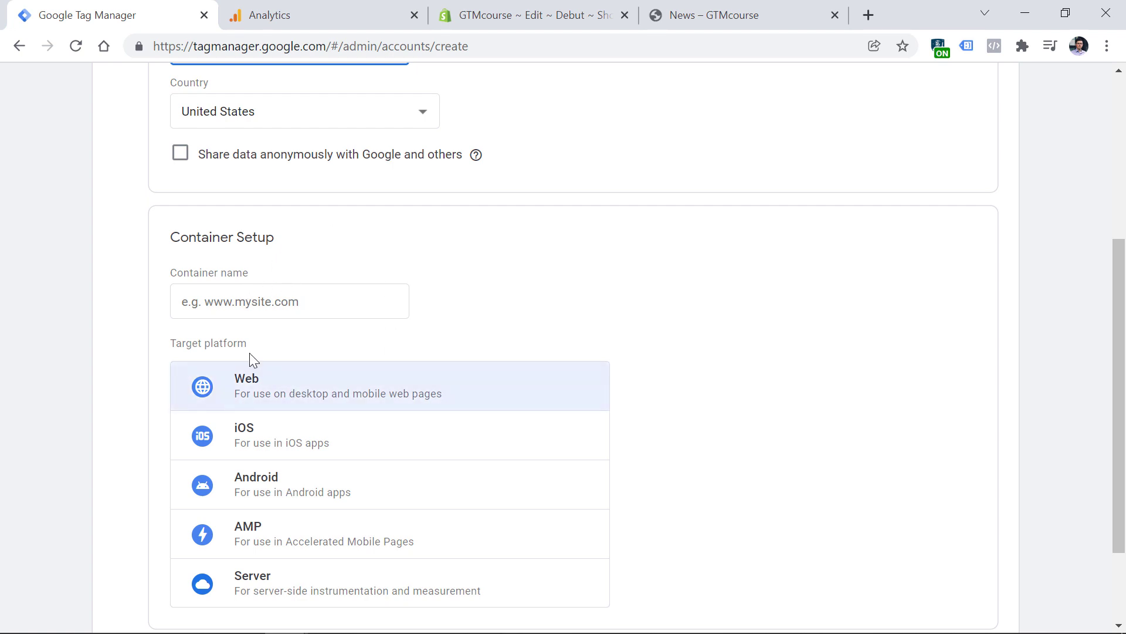
left_click(253, 389)
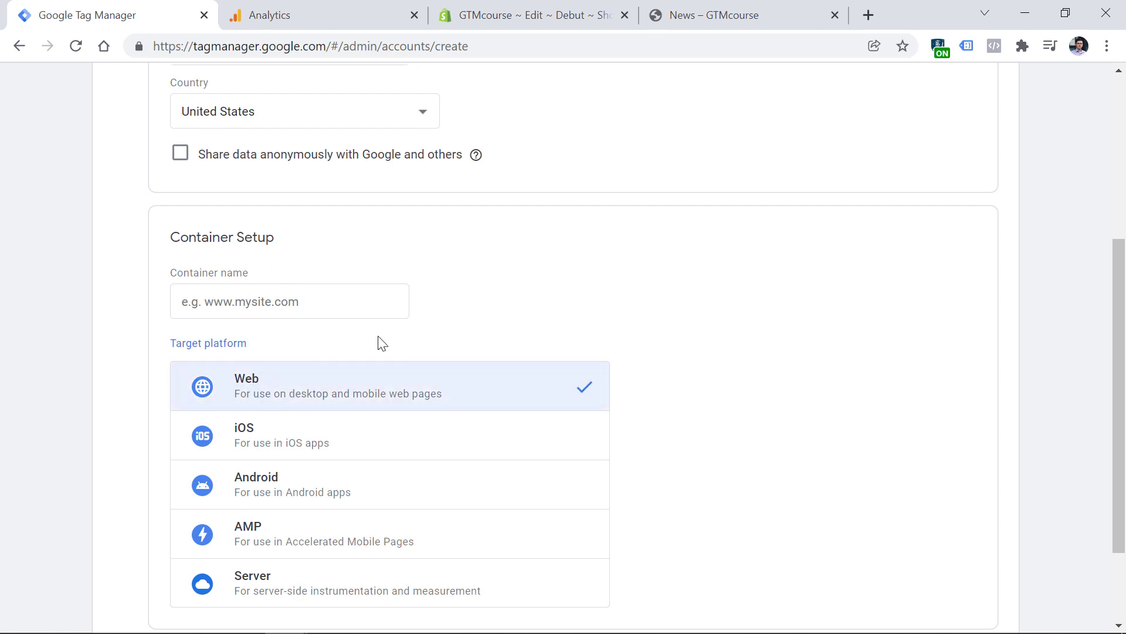
scroll(247, 270, "up", 6)
left_click(46, 147)
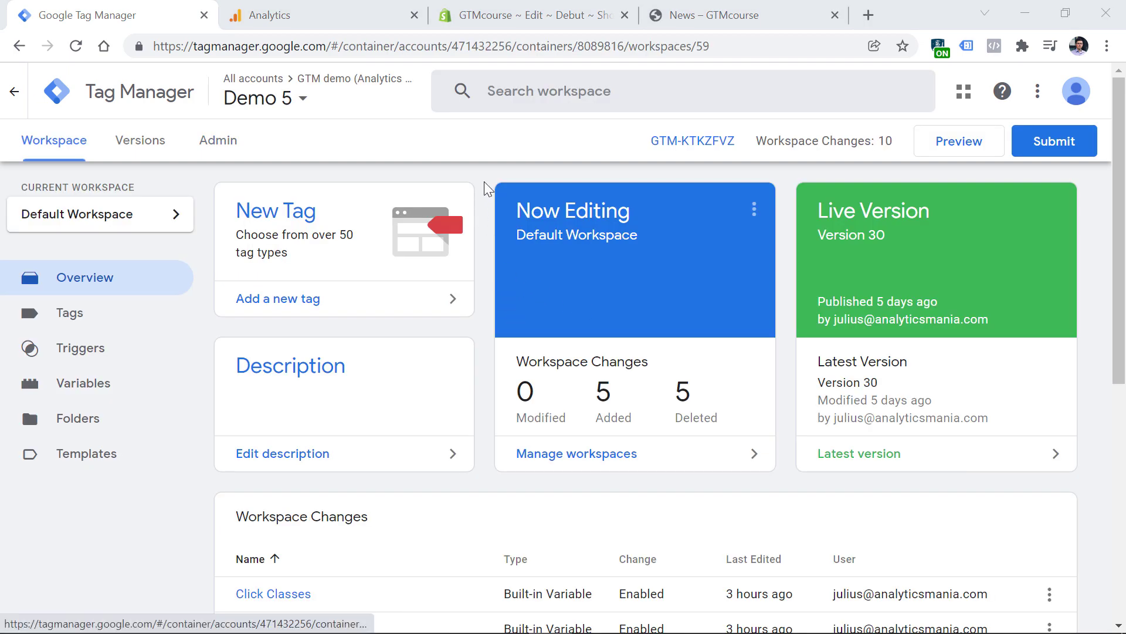
View the container's Google Tag Manager installation code, highlight the head and body snippets in turn, and close it
left_click(704, 140)
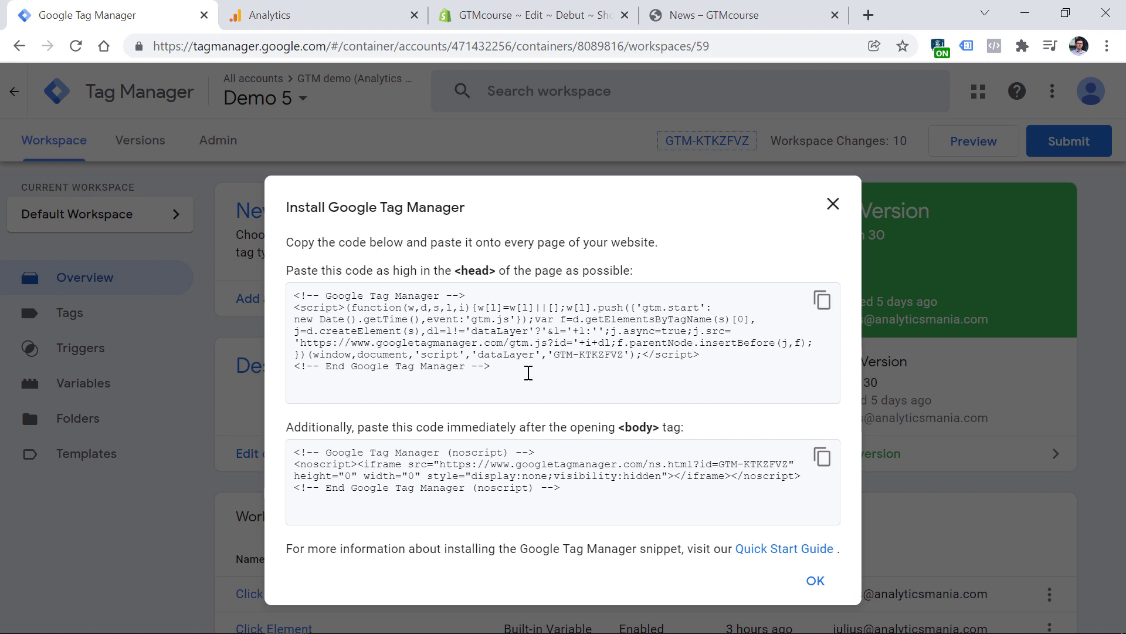
left_click_drag(528, 372, 288, 295)
left_click_drag(582, 490, 440, 385)
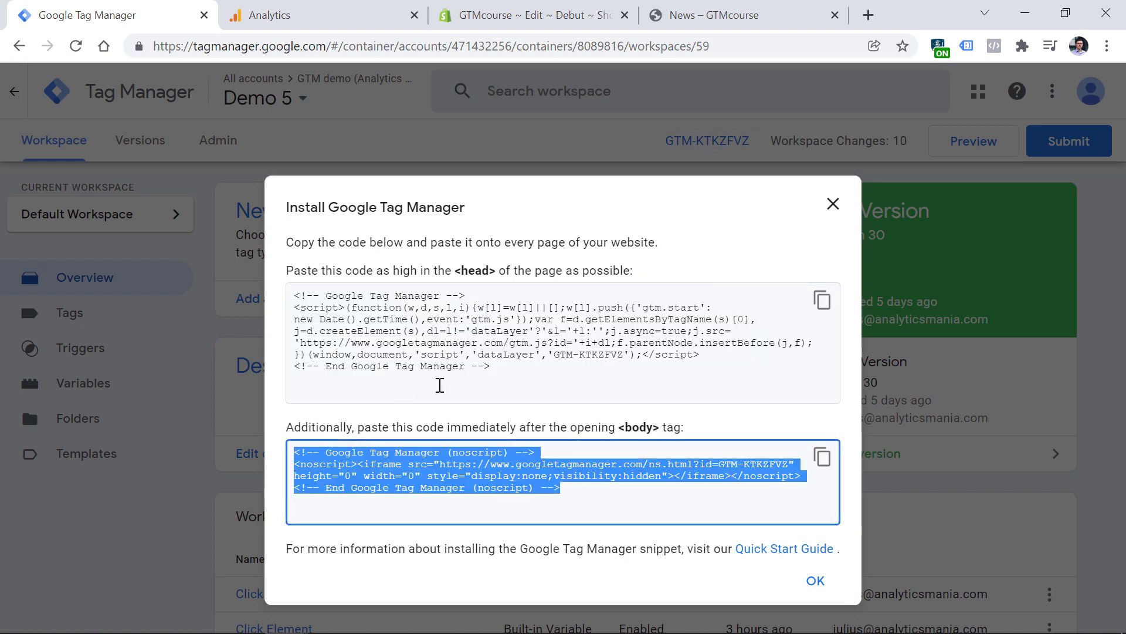
left_click_drag(511, 367, 294, 298)
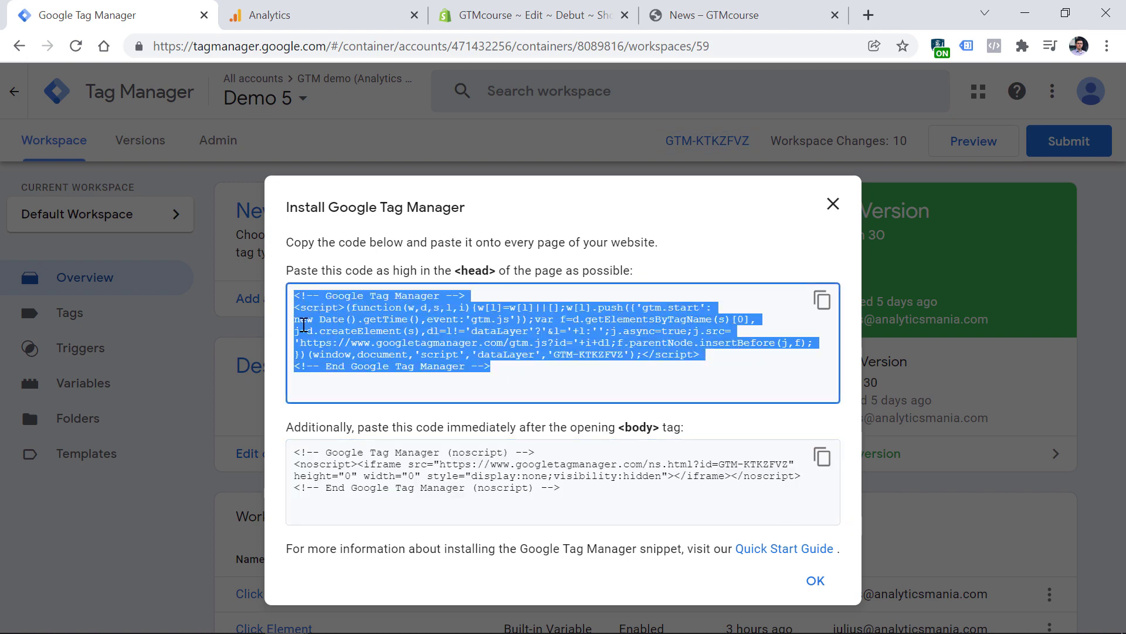
left_click_drag(580, 491, 424, 443)
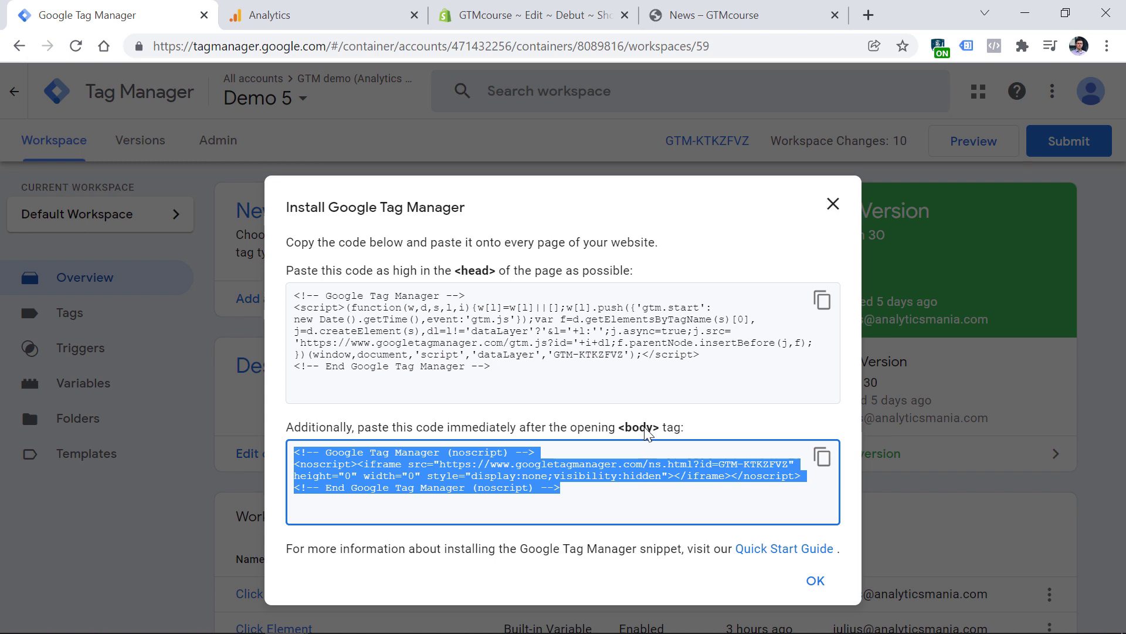
key("Escape")
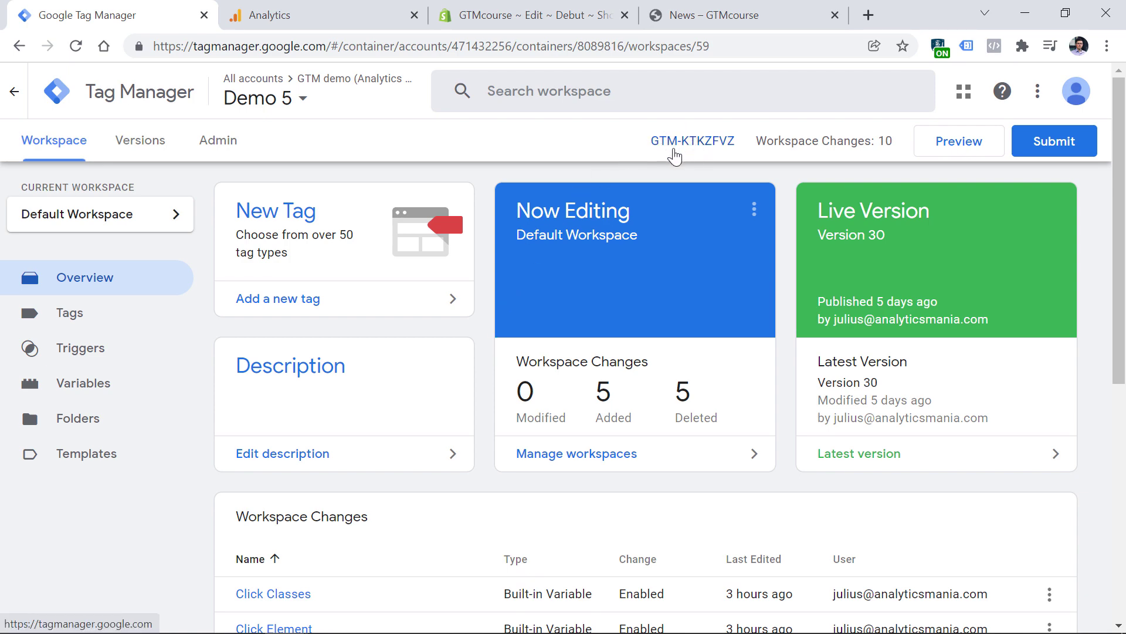
Reopen the container's installation code, highlight the snippet meant for the head section, and close it again
left_click(698, 149)
left_click_drag(440, 369, 307, 299)
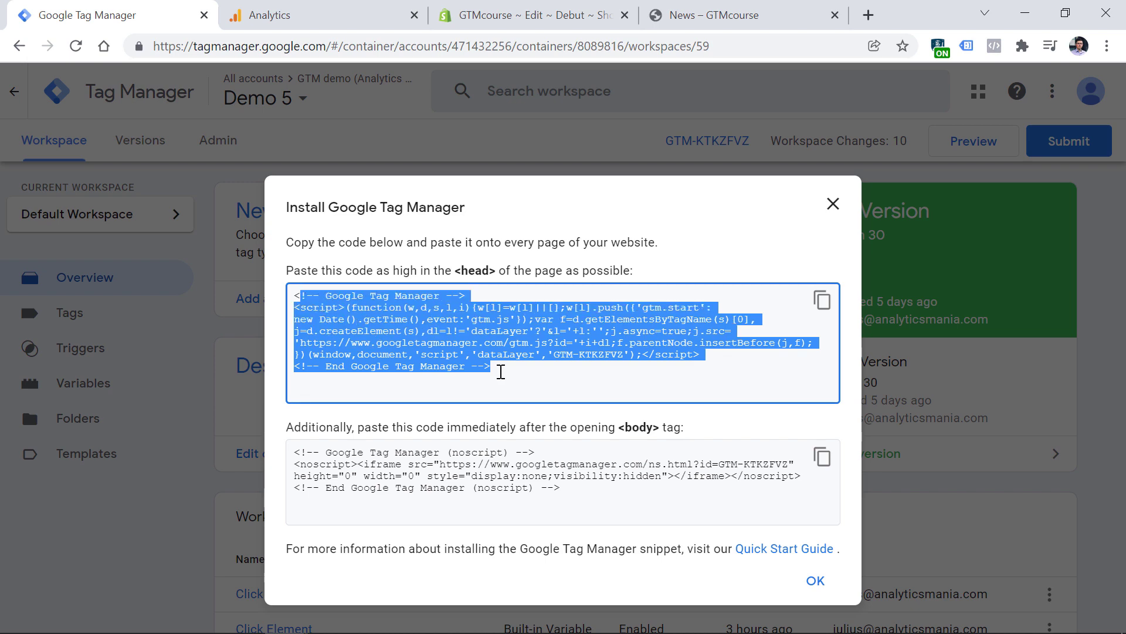
key("Escape")
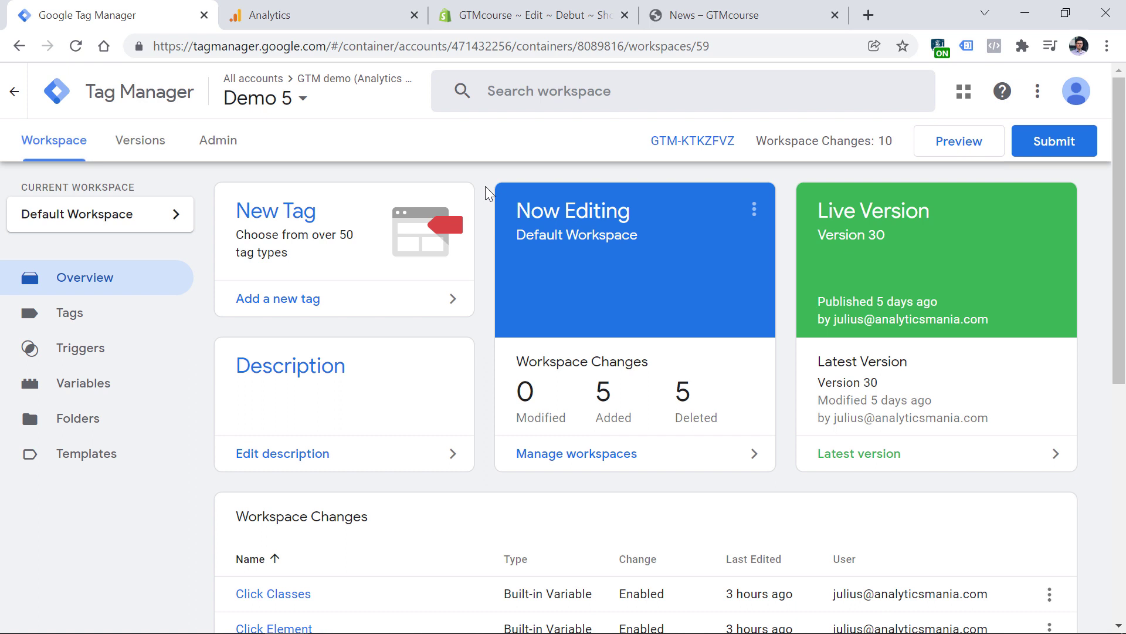
Create a new tag in the Demo 5 workspace with the tag type Google Analytics: GA4 Configuration
left_click(69, 317)
left_click(1032, 210)
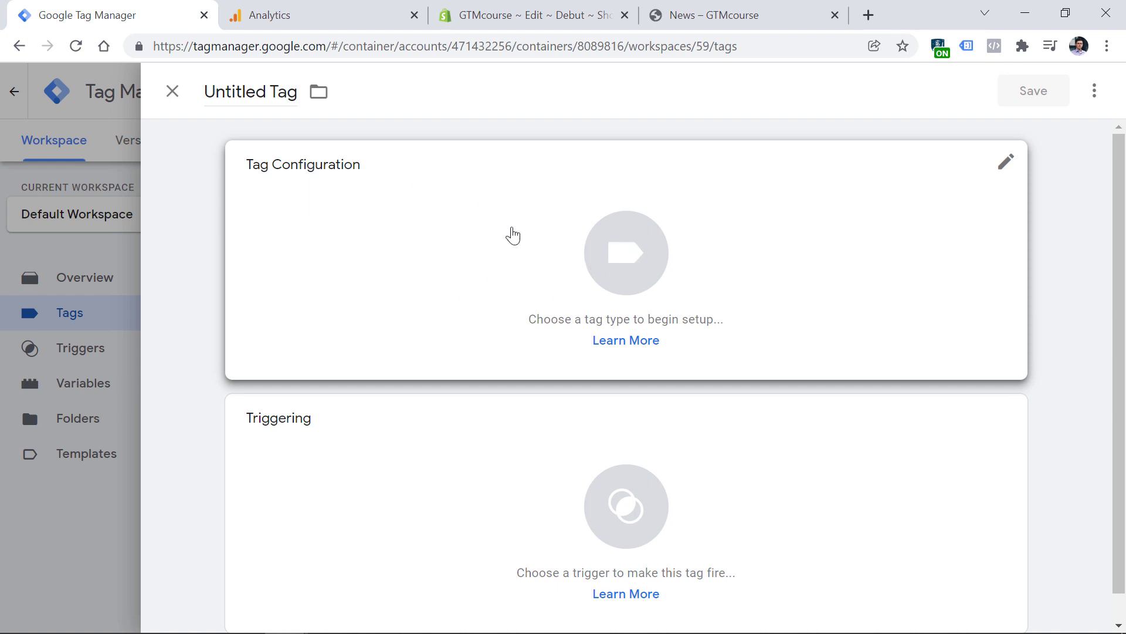
left_click(476, 235)
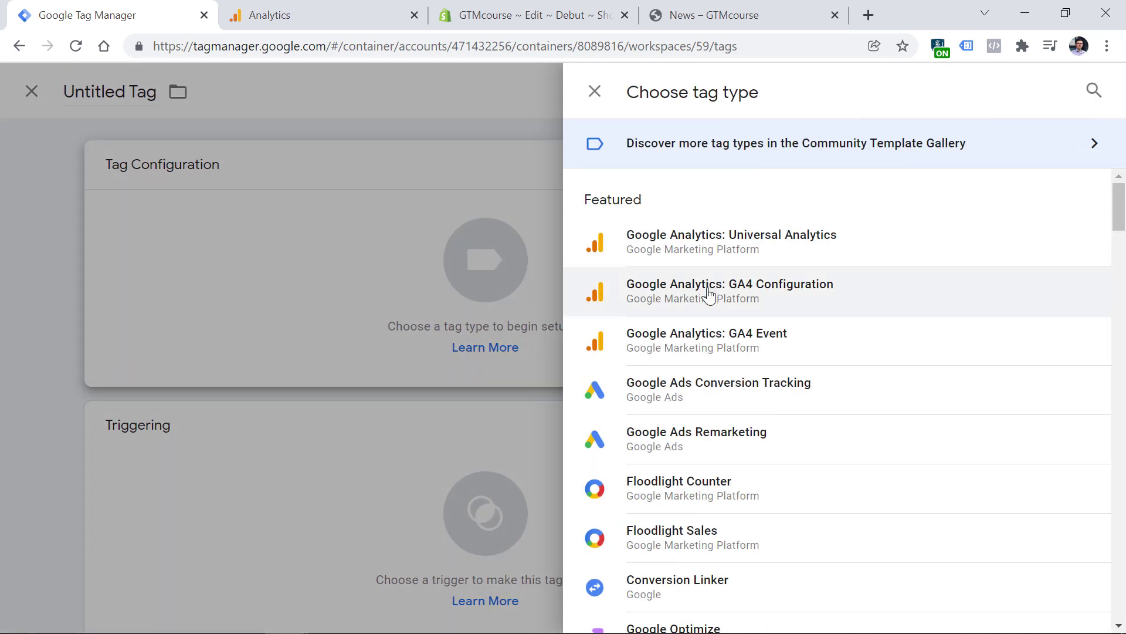
left_click(710, 292)
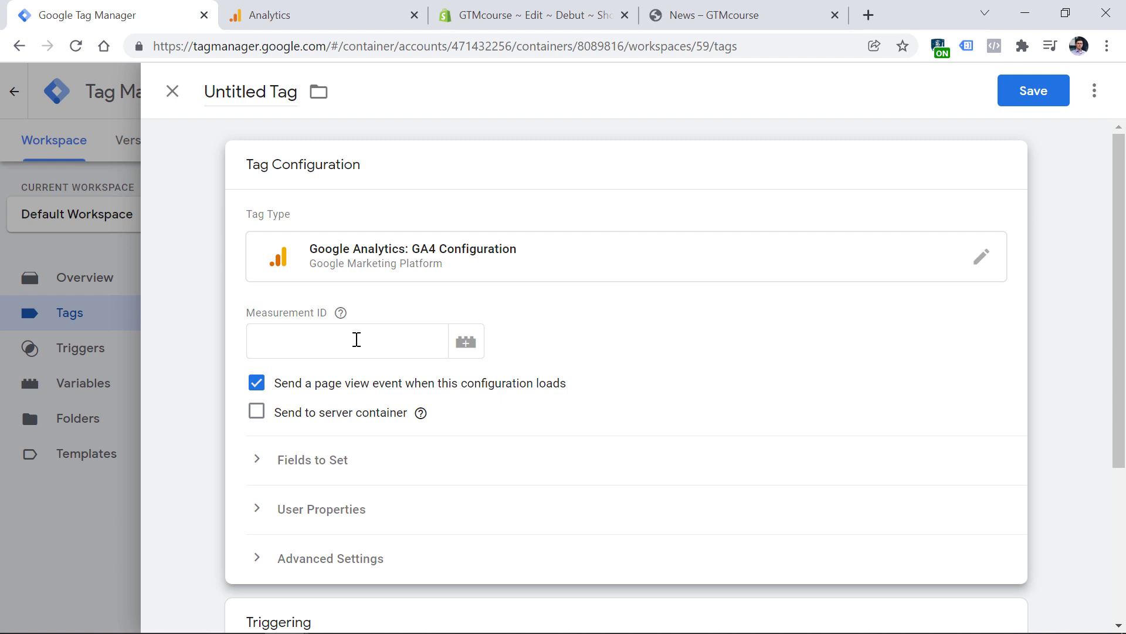
Switch to Google Analytics and copy the Measurement ID from the GTM Sandbox website data stream
left_click(327, 7)
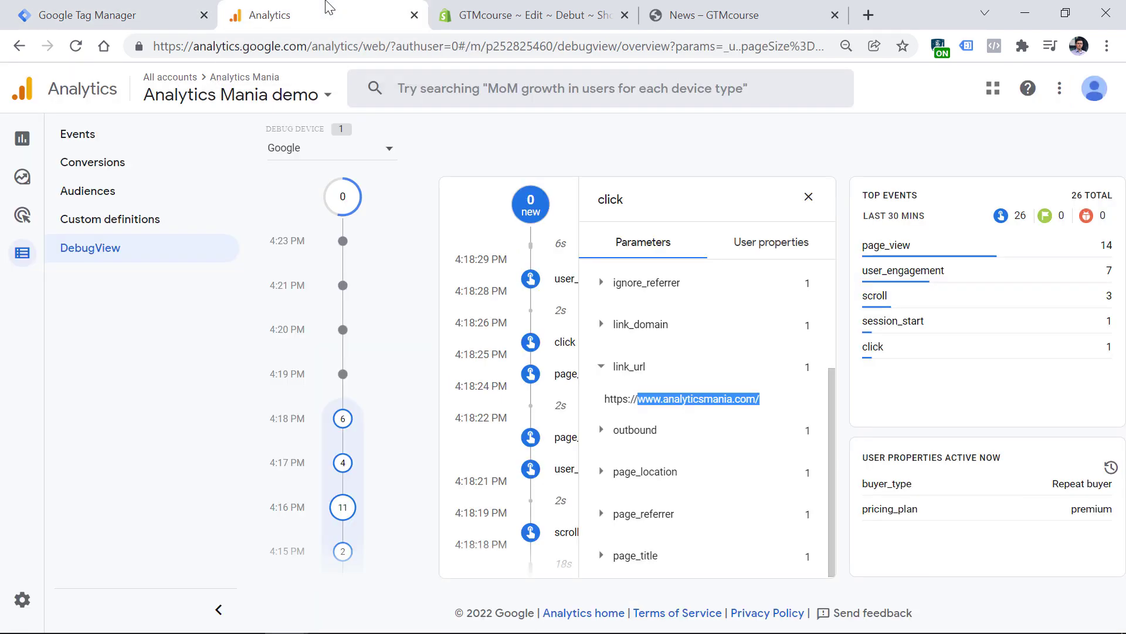
left_click(22, 599)
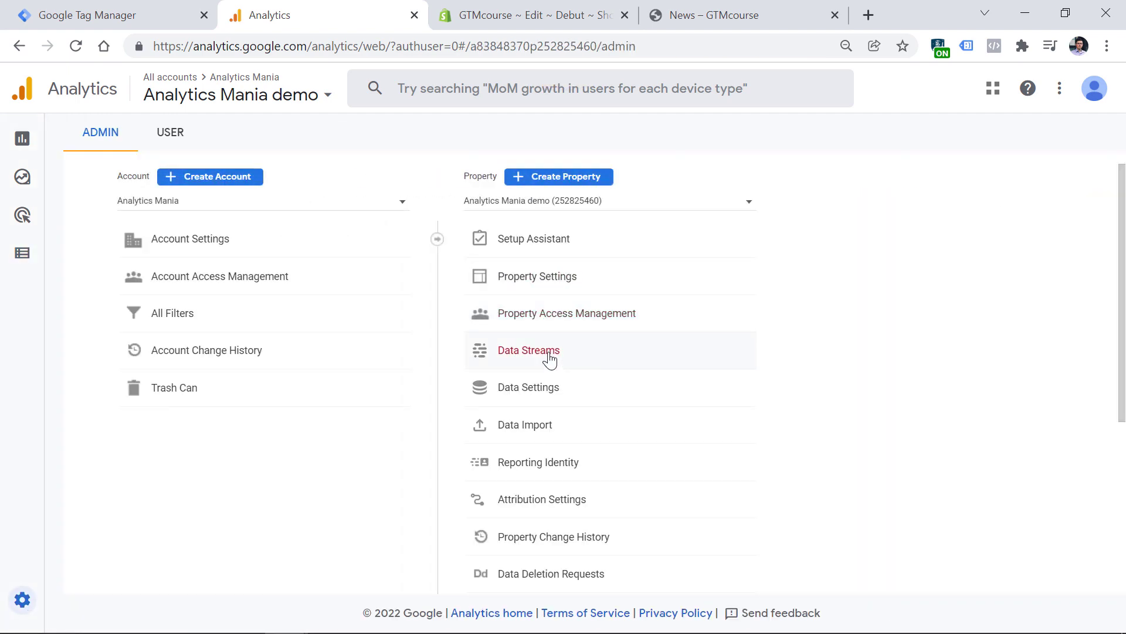
left_click(548, 355)
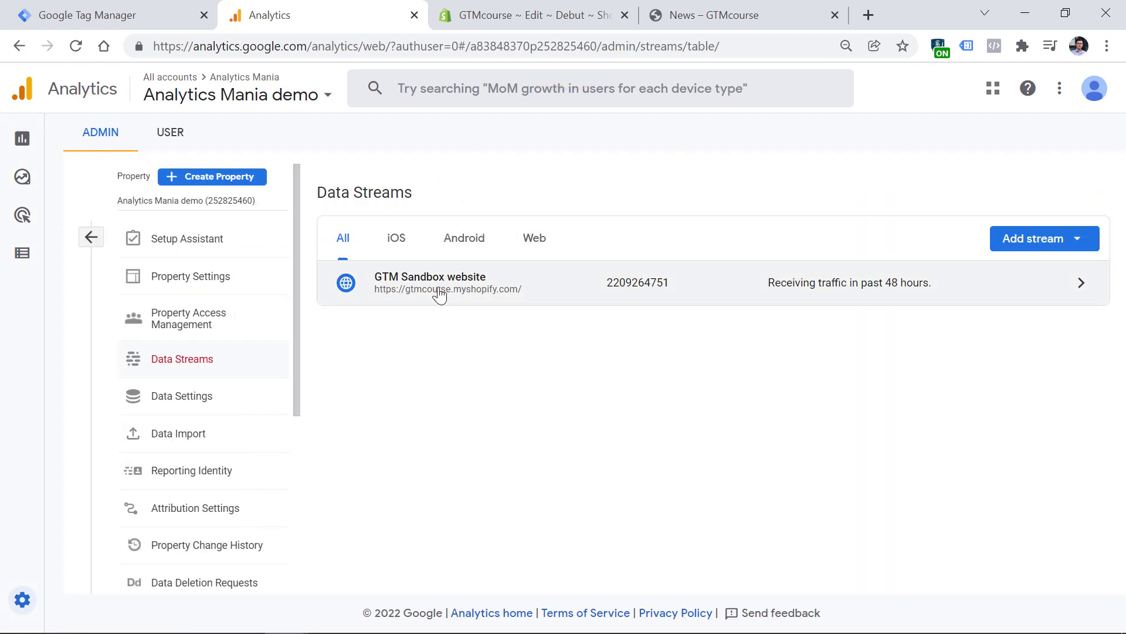
left_click(440, 293)
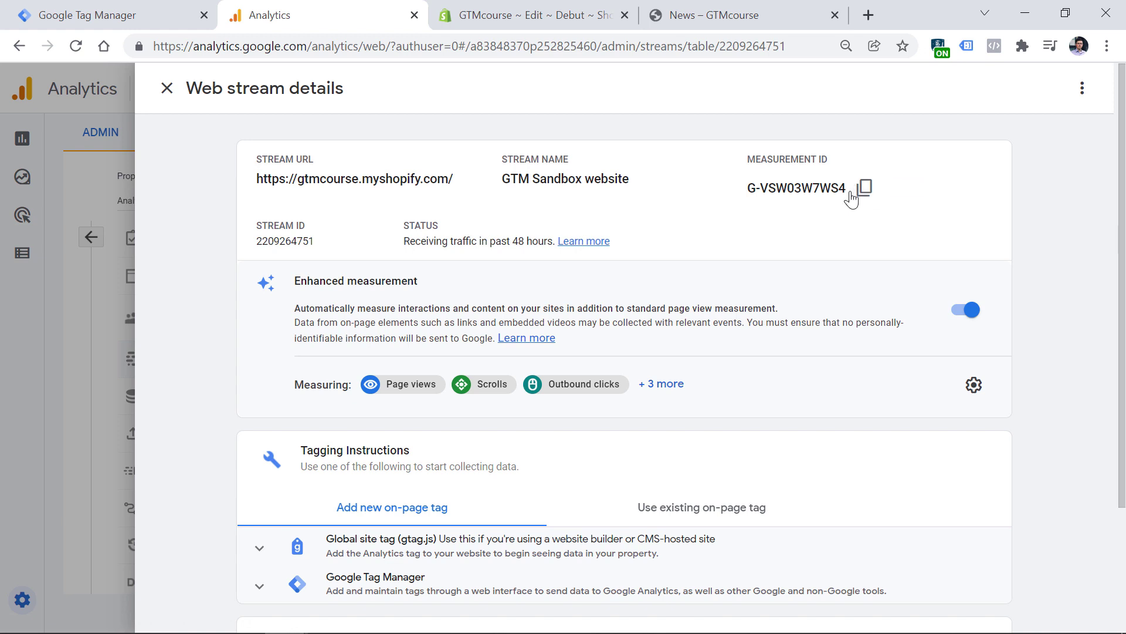
left_click(859, 190)
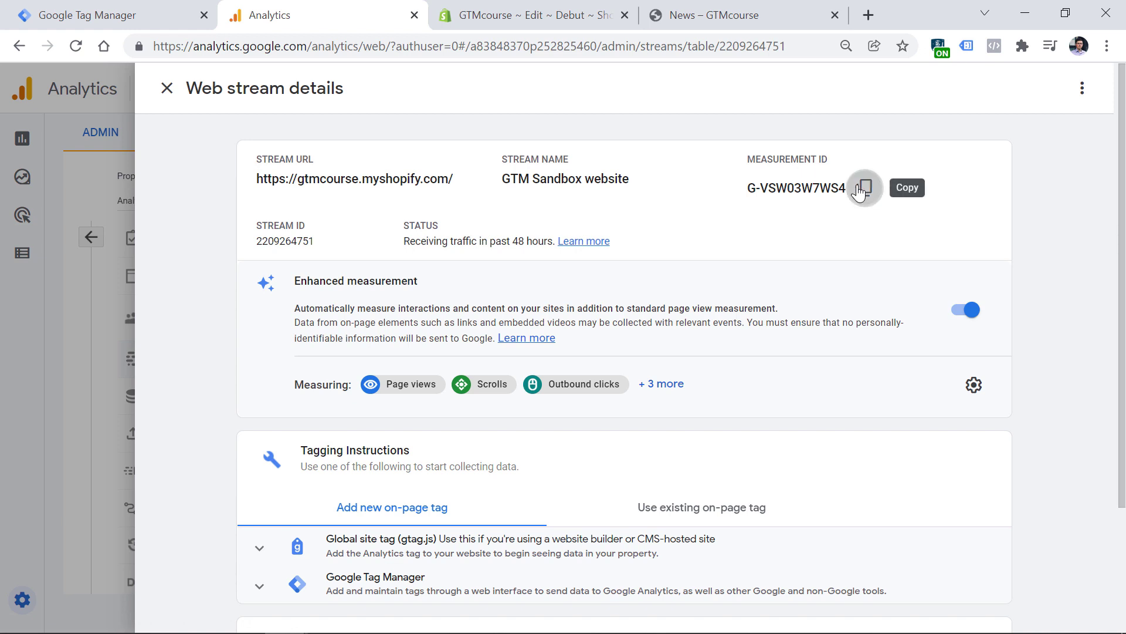
left_click_drag(747, 188, 848, 196)
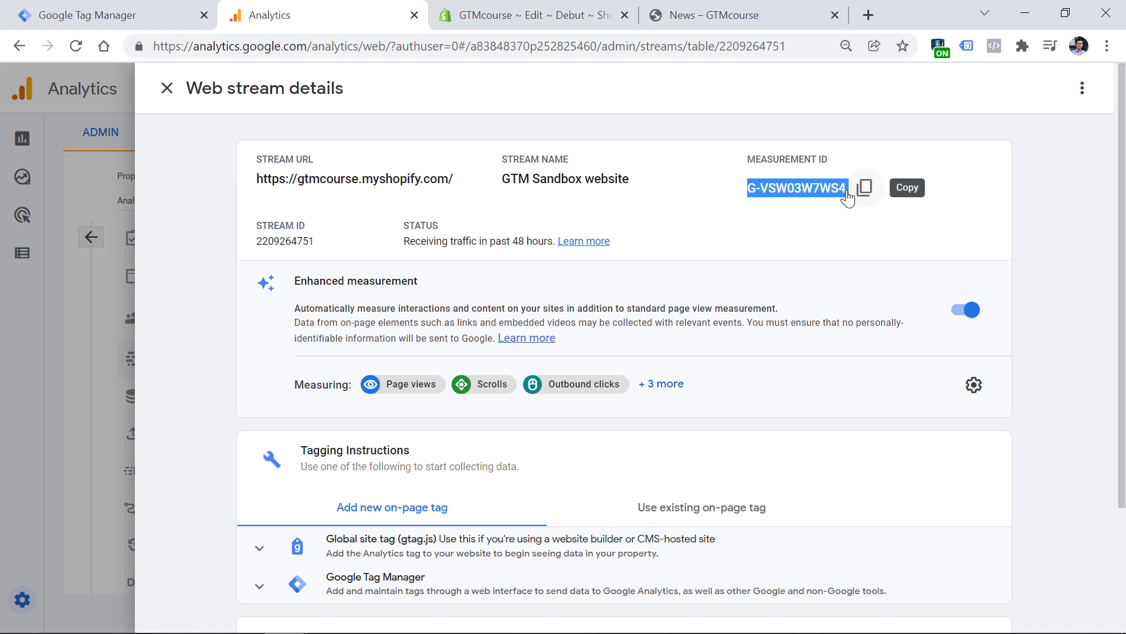
Switch back to Google Tag Manager and set the tag's Measurement ID to G-VSW03W7WS4
left_click(141, 9)
left_click(294, 331)
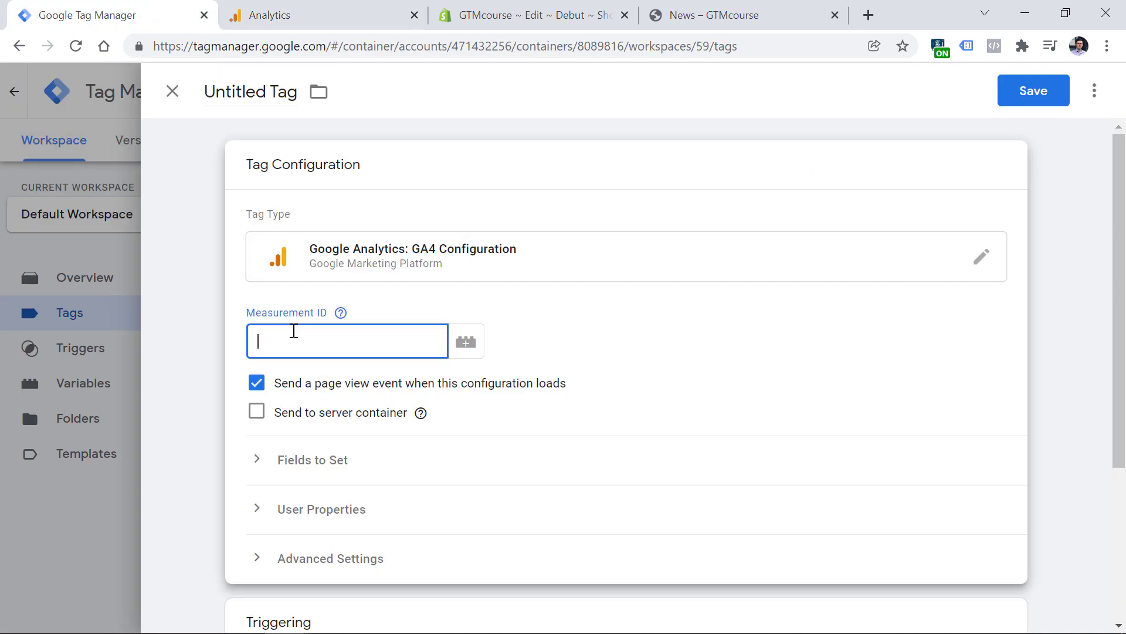
key("ctrl+v")
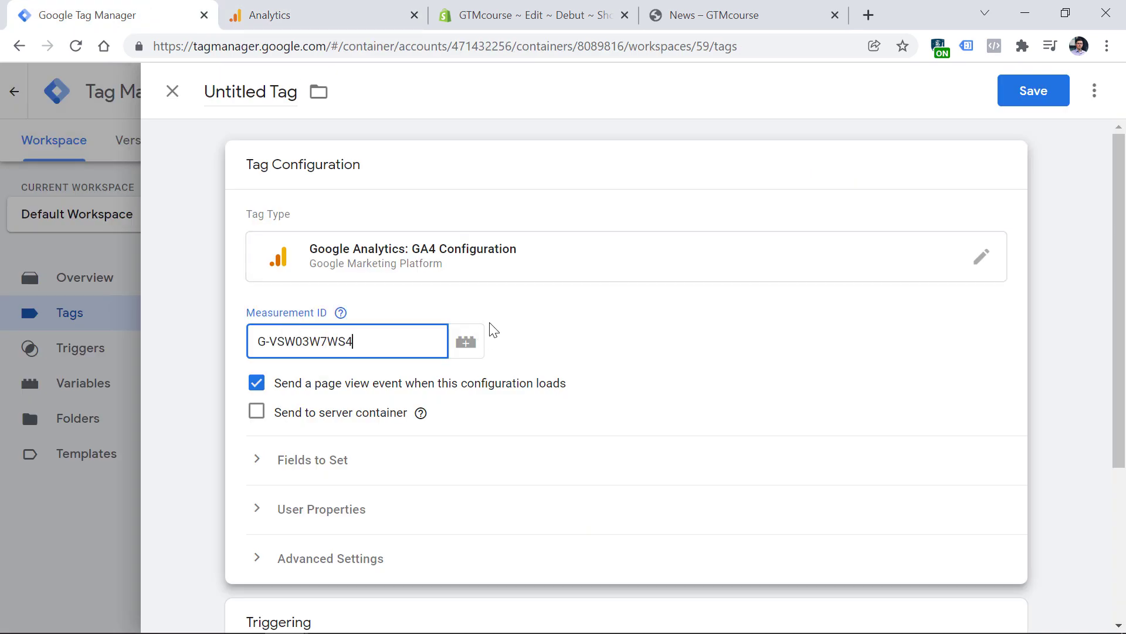
Assign the All Pages page view trigger to the GA4 Configuration tag
scroll(533, 372, "down", 4)
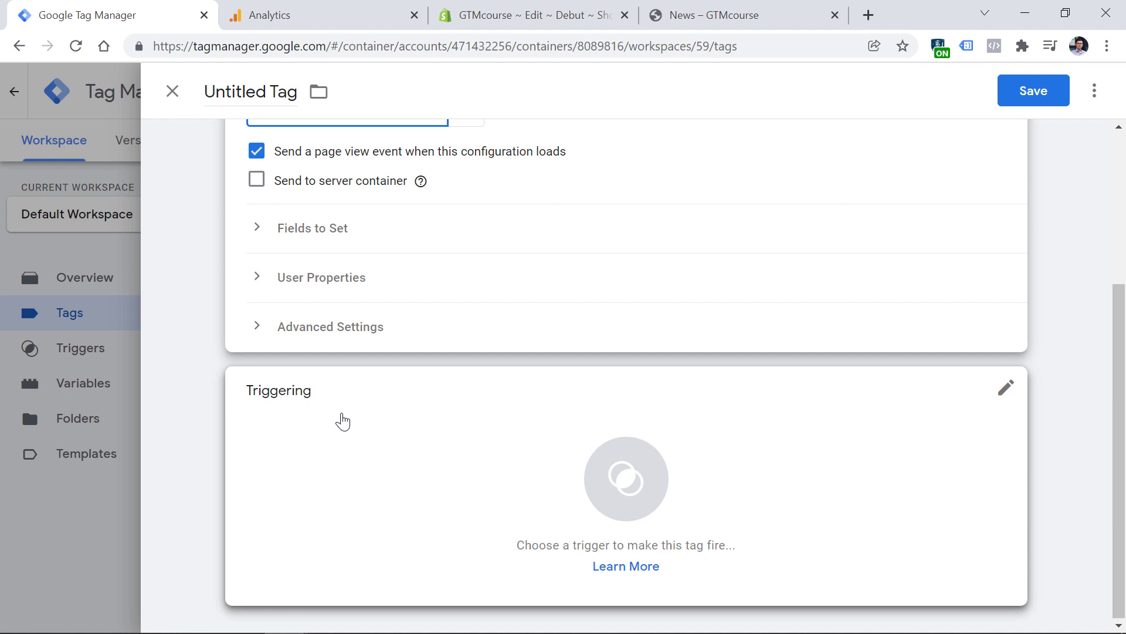
left_click(306, 423)
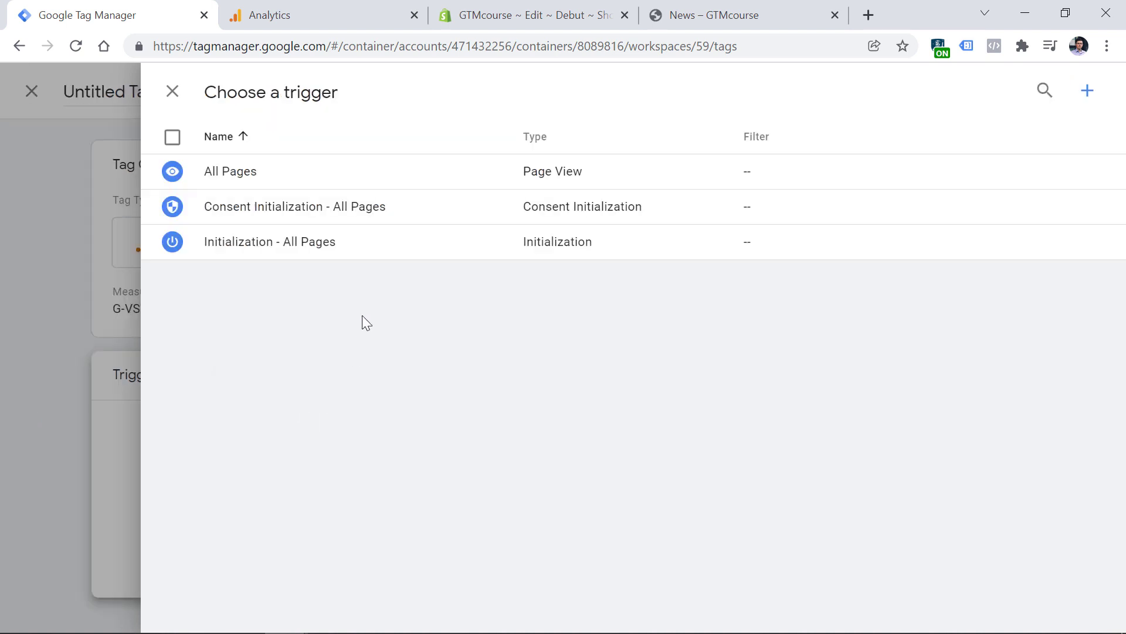
left_click(231, 176)
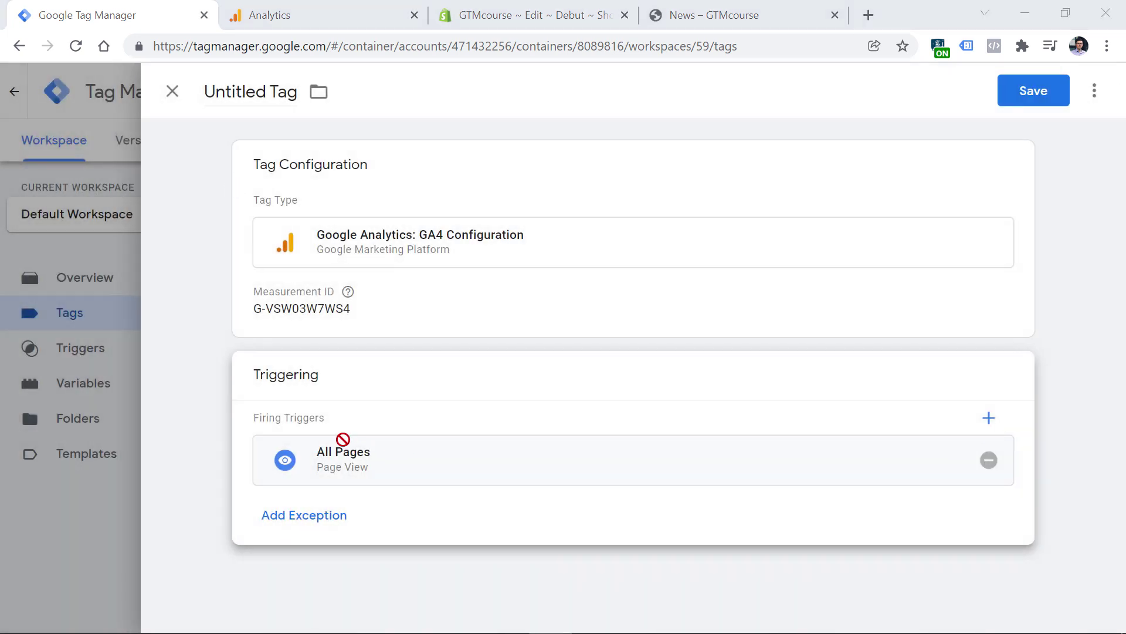
Name the tag "GA4 config - G-VSW03W7WS4" and save it
left_click(244, 92)
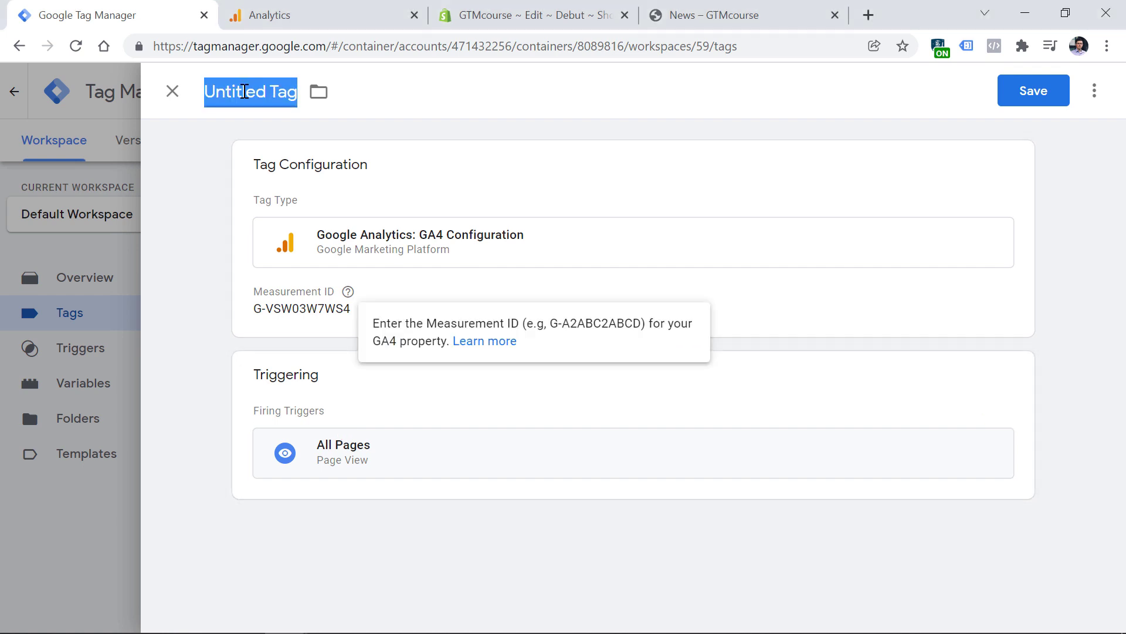
type("GA4")
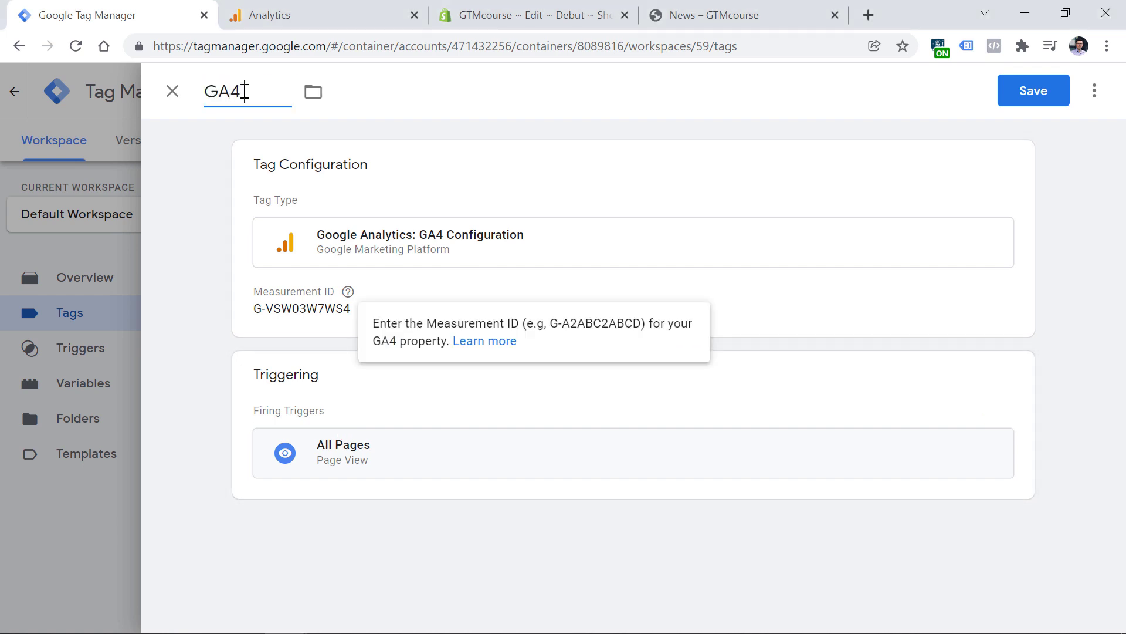
type(" config -")
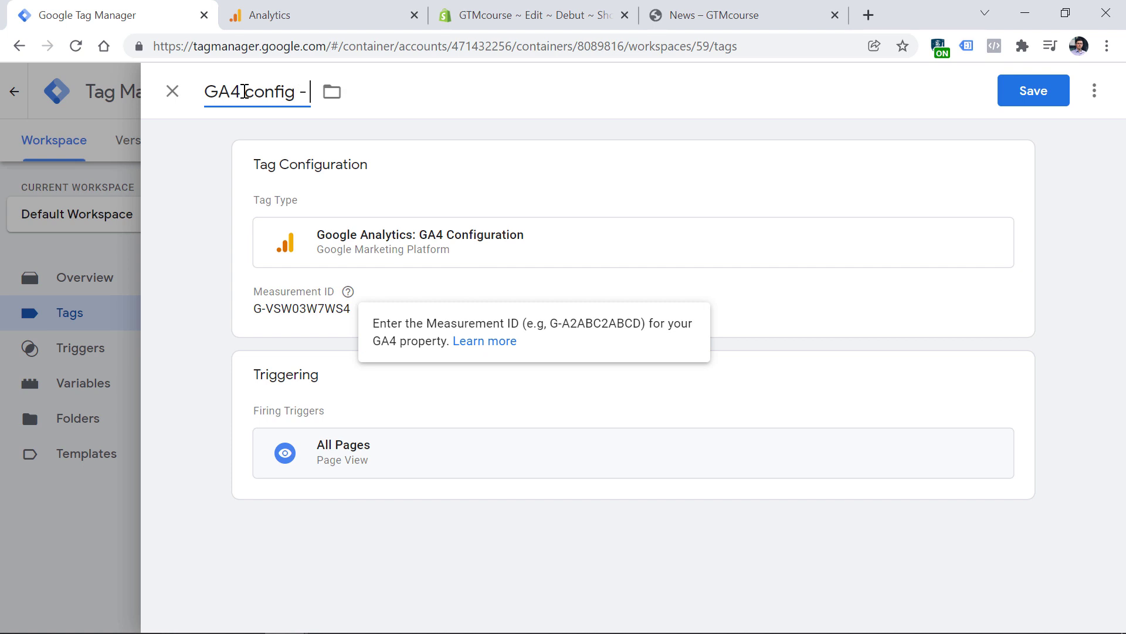
key("ctrl+v")
left_click(1039, 98)
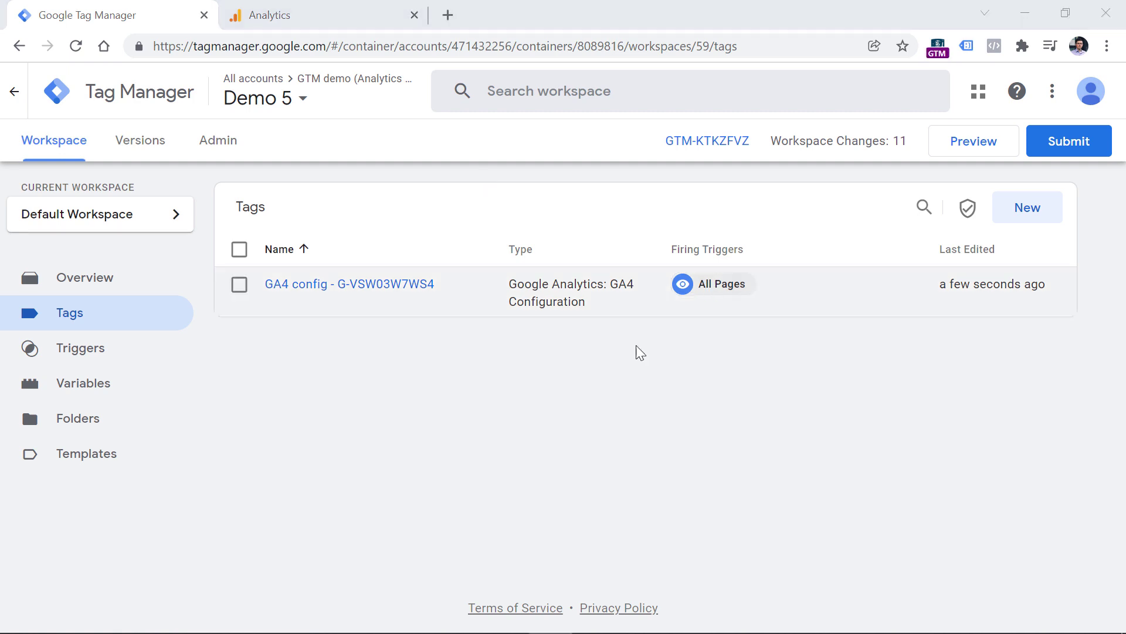
left_click(977, 149)
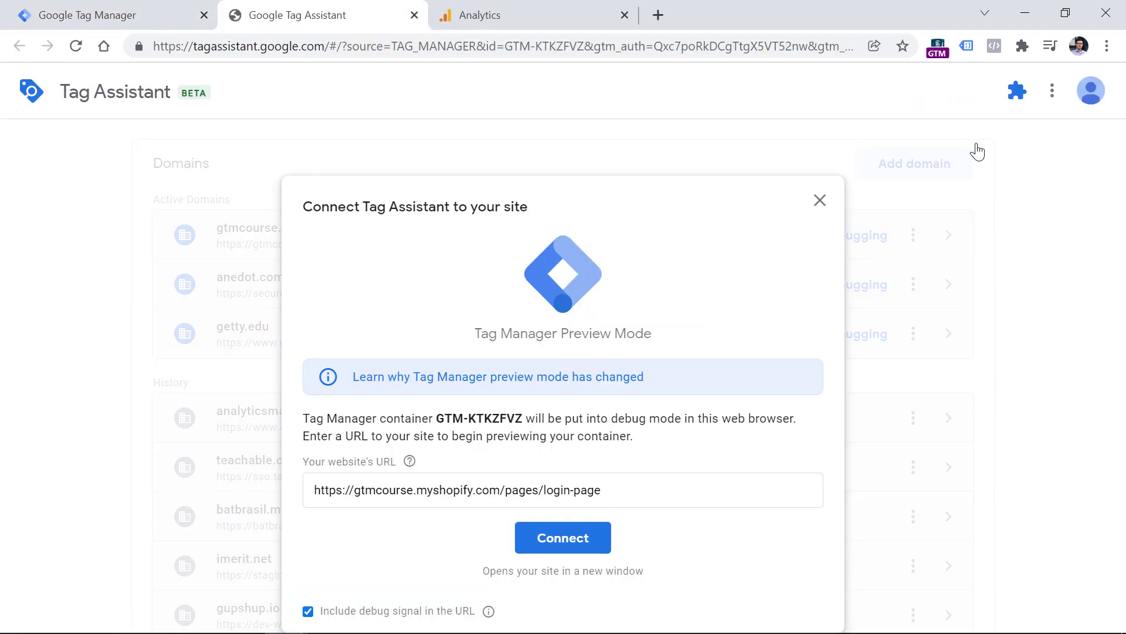
left_click(359, 494)
key("ctrl+a")
key("ctrl+v")
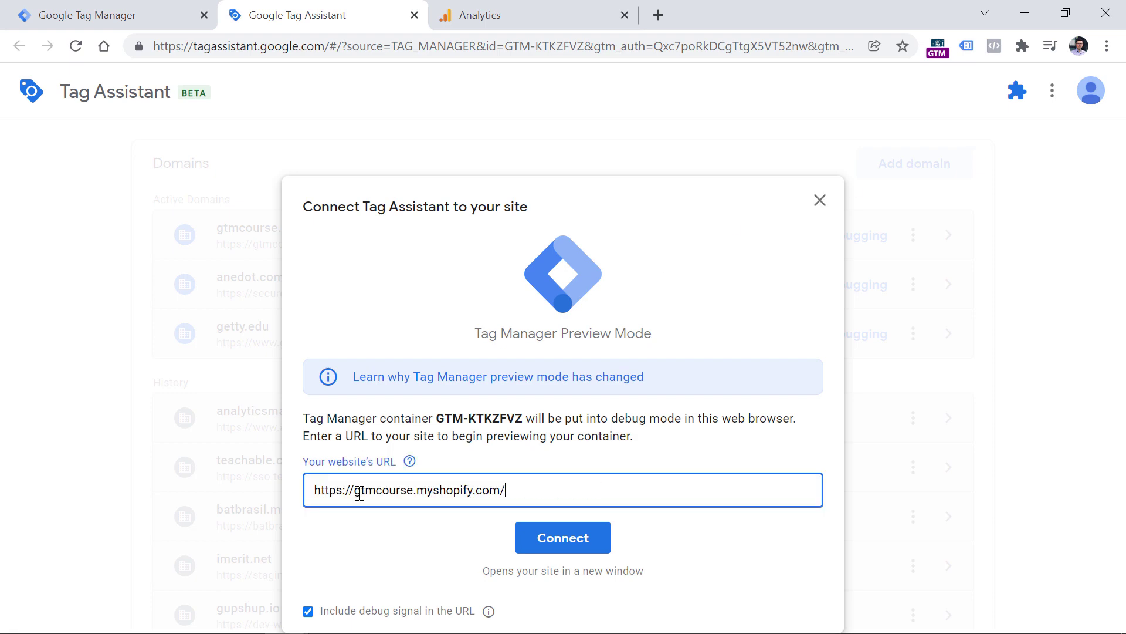
left_click(578, 537)
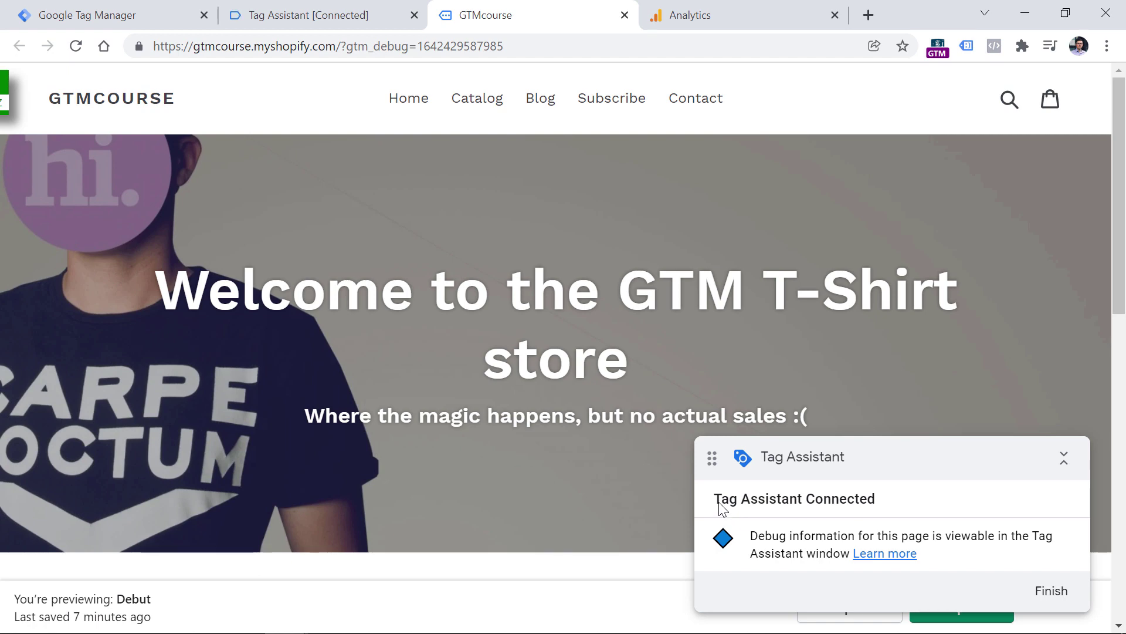
left_click(282, 15)
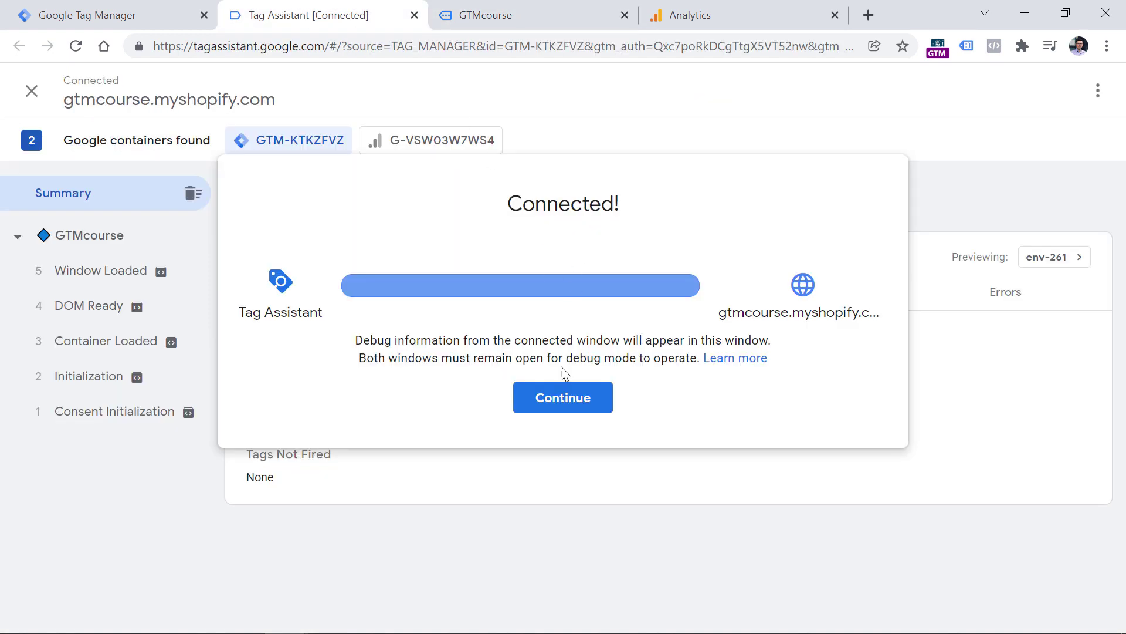
left_click(559, 403)
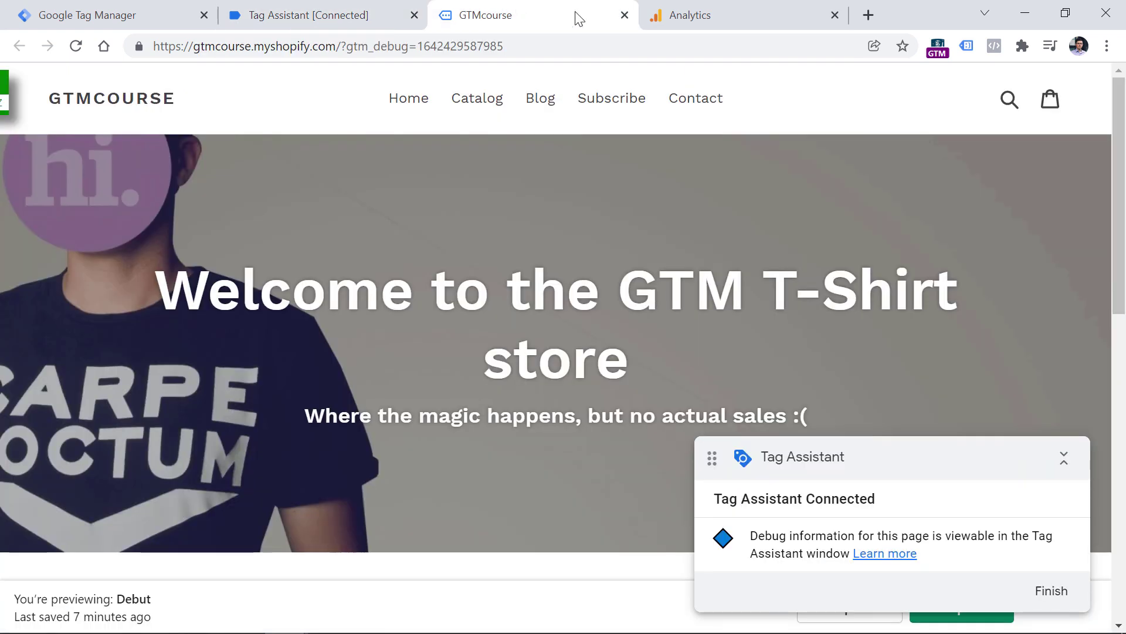
Visit the store's Blog page, and check in Tag Assistant which tags fired on Container Loaded for both pages
left_click(540, 111)
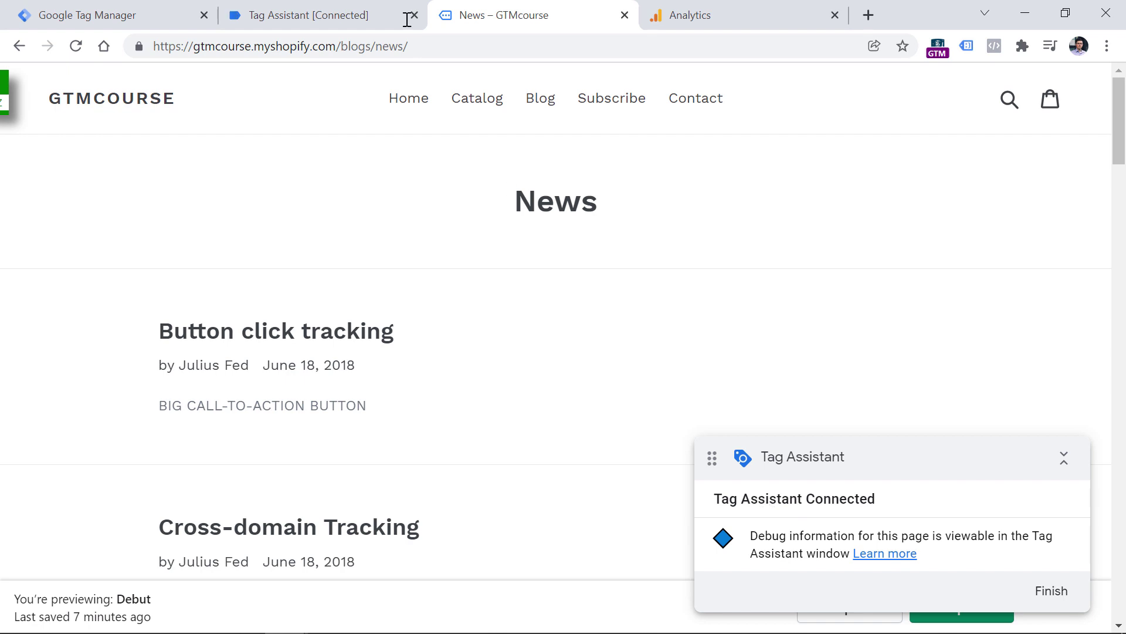
left_click(315, 12)
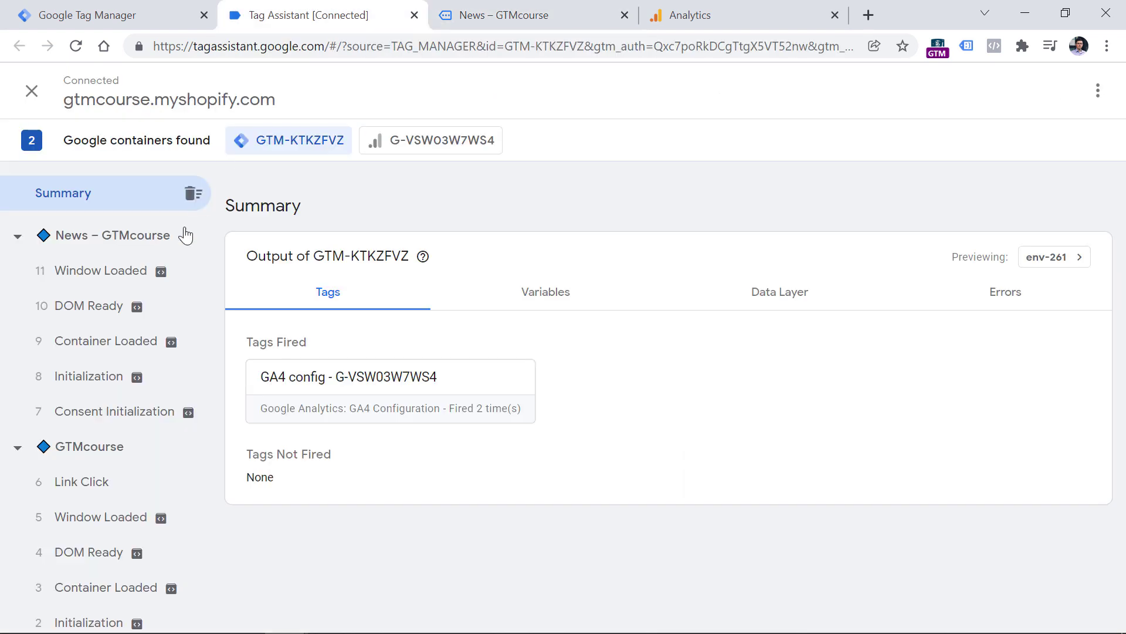
scroll(106, 351, "down", 1)
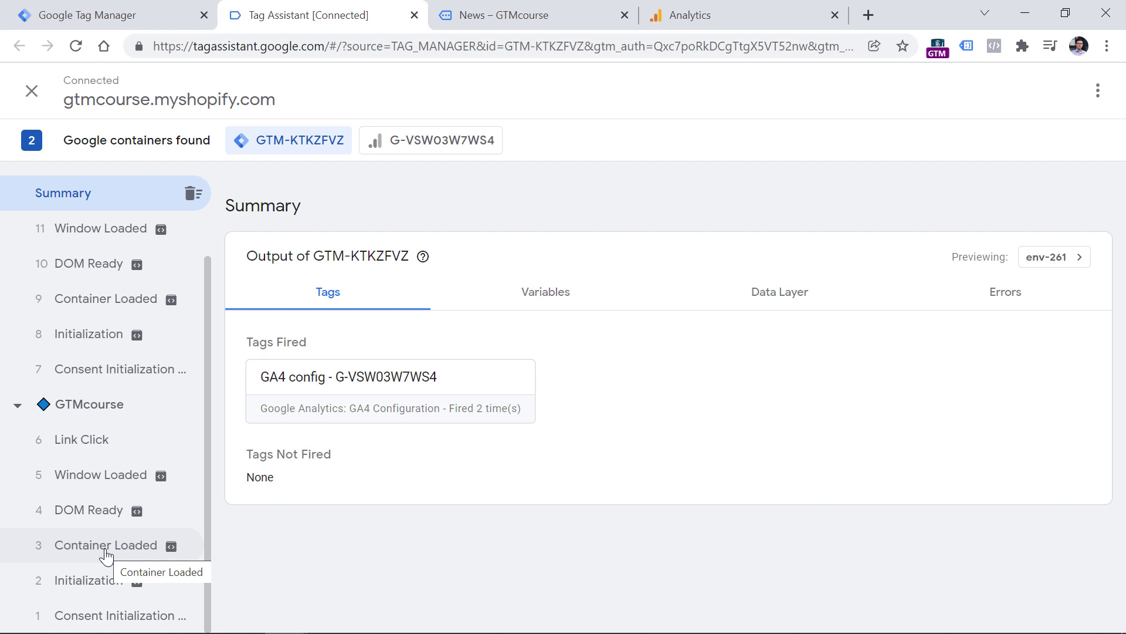
left_click(105, 546)
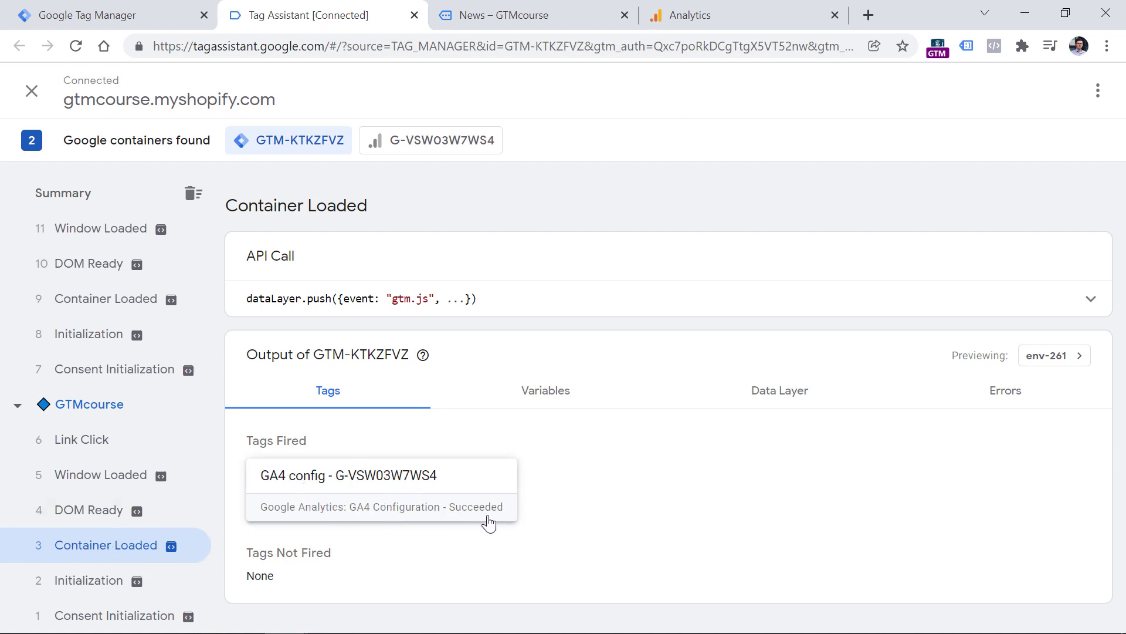
left_click(98, 301)
scroll(98, 301, "up", 1)
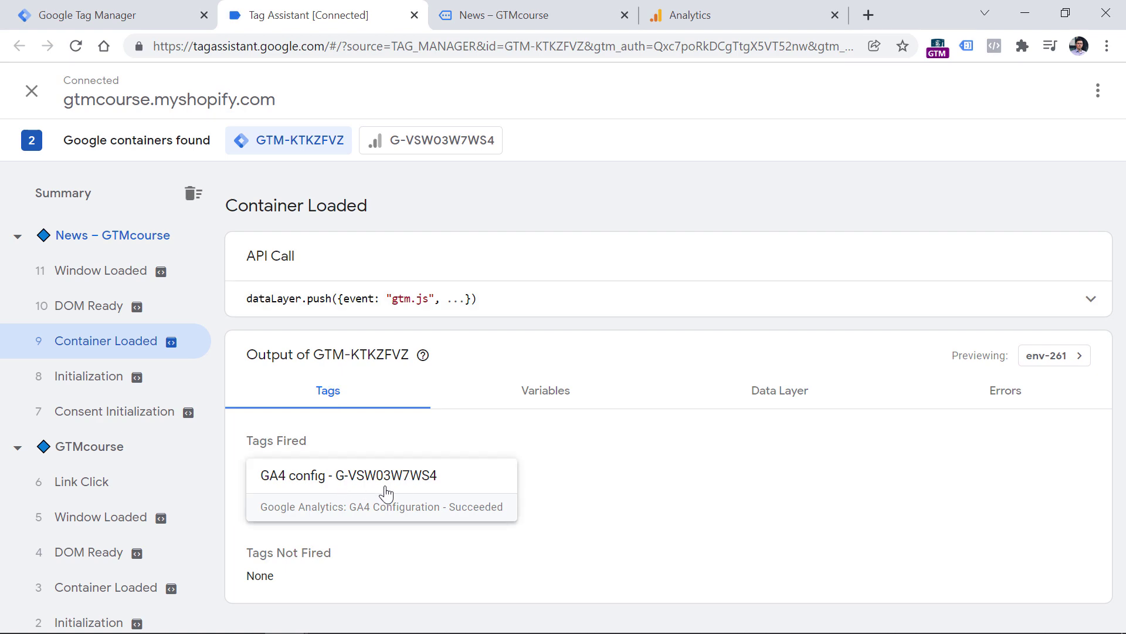
Switch to Google Analytics, close the web stream details and open DebugView for the property
left_click(736, 8)
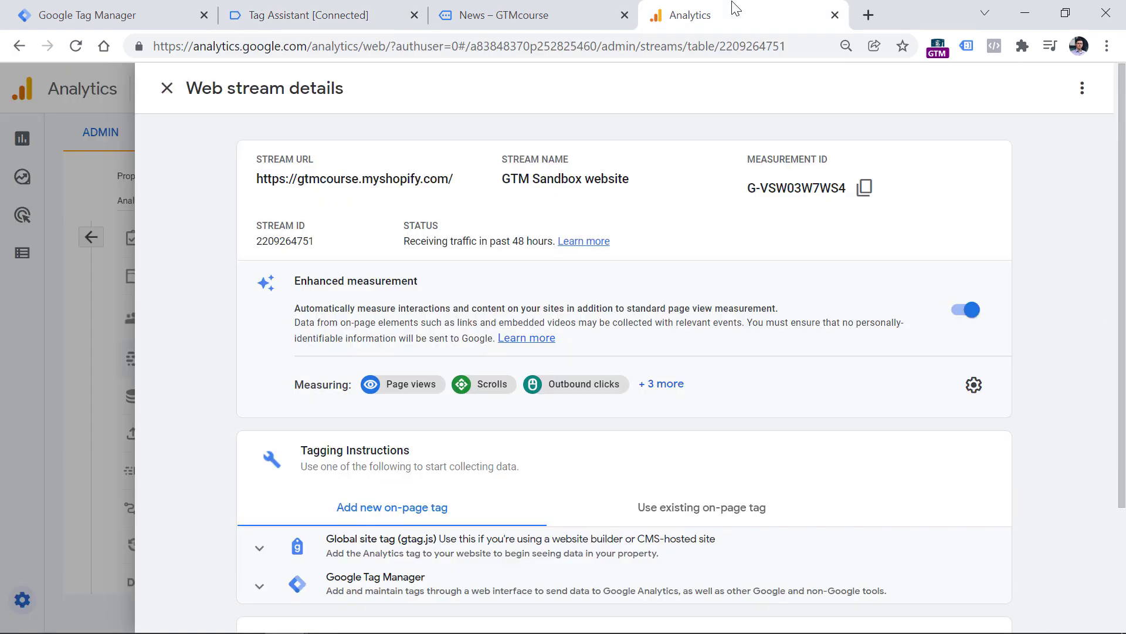
left_click(167, 88)
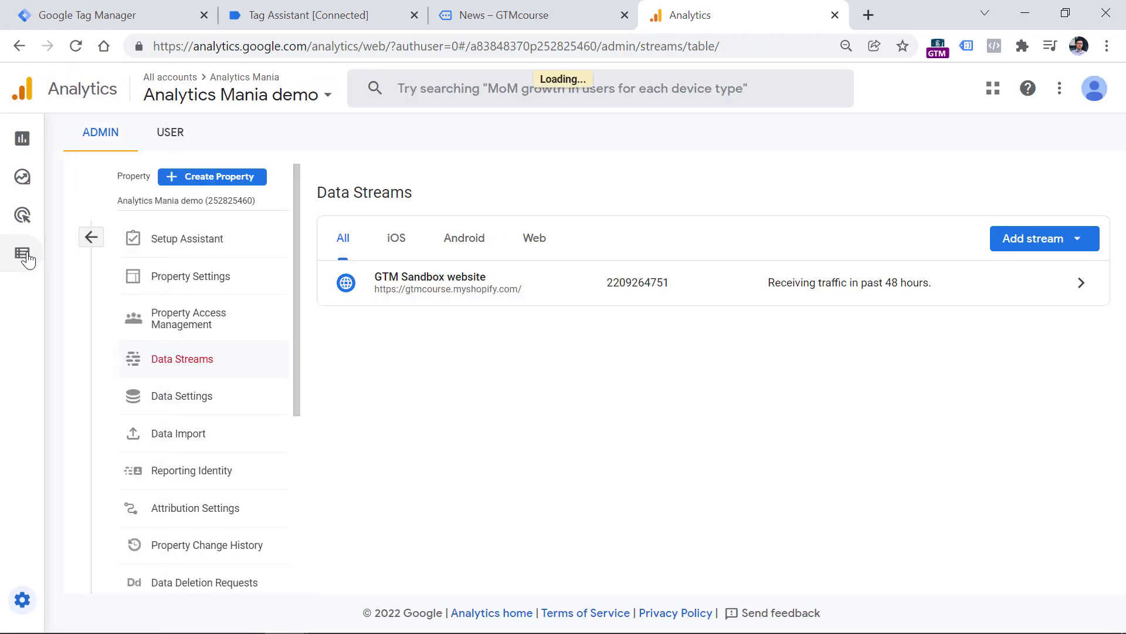
left_click(24, 252)
left_click(173, 260)
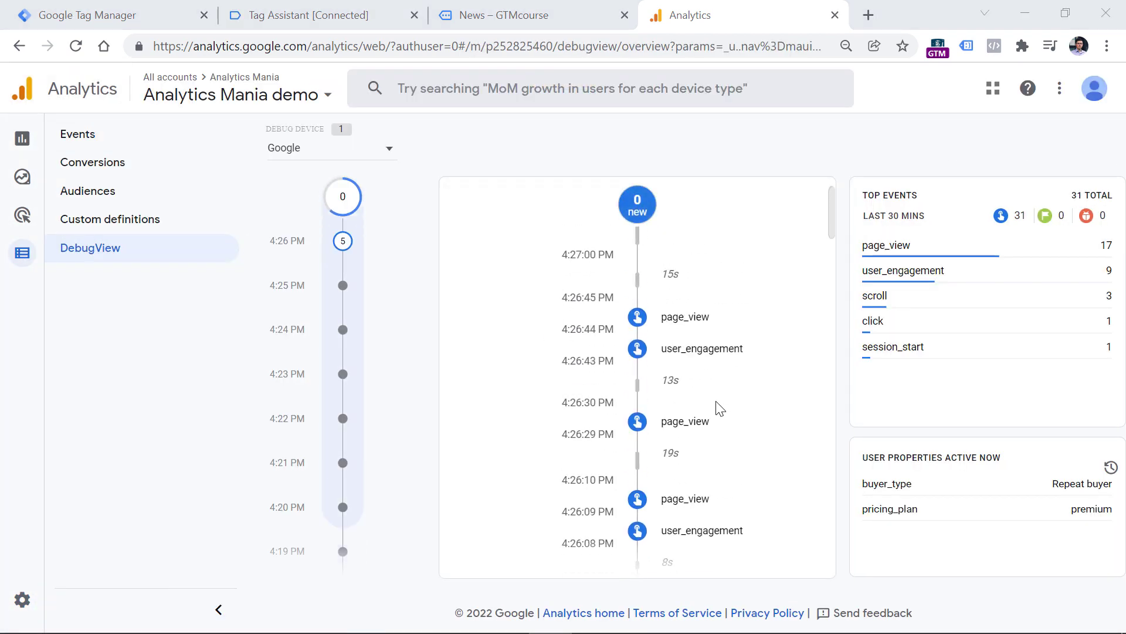
Inspect the page_location parameter, including its gtm_debug part, of the second most recent page_view event in DebugView
left_click(680, 423)
scroll(646, 469, "down", 1)
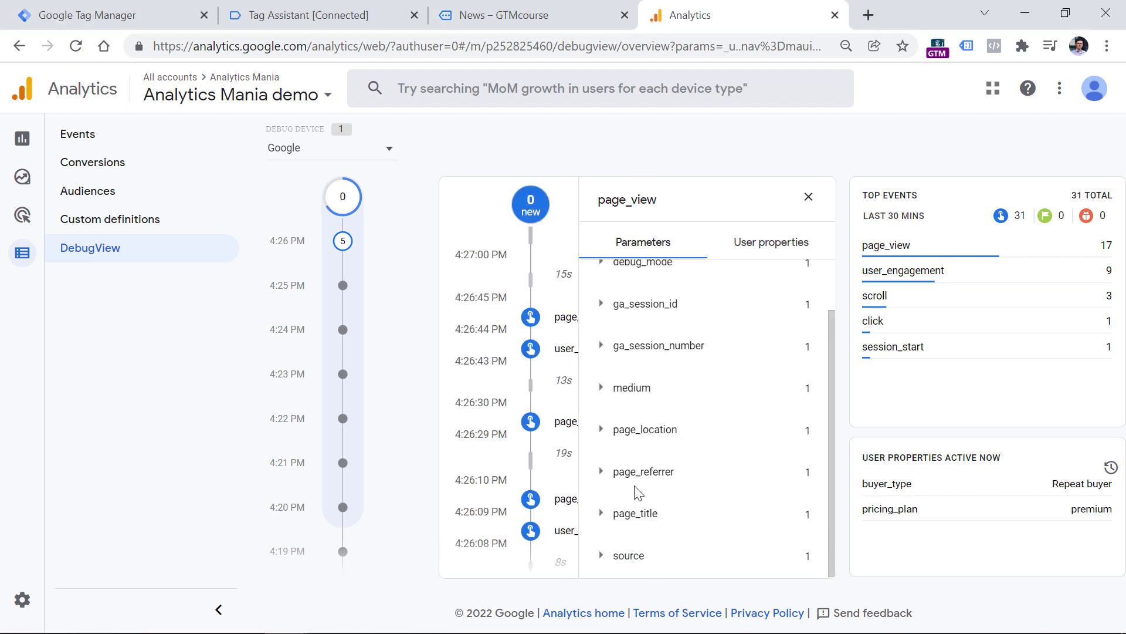
left_click(619, 430)
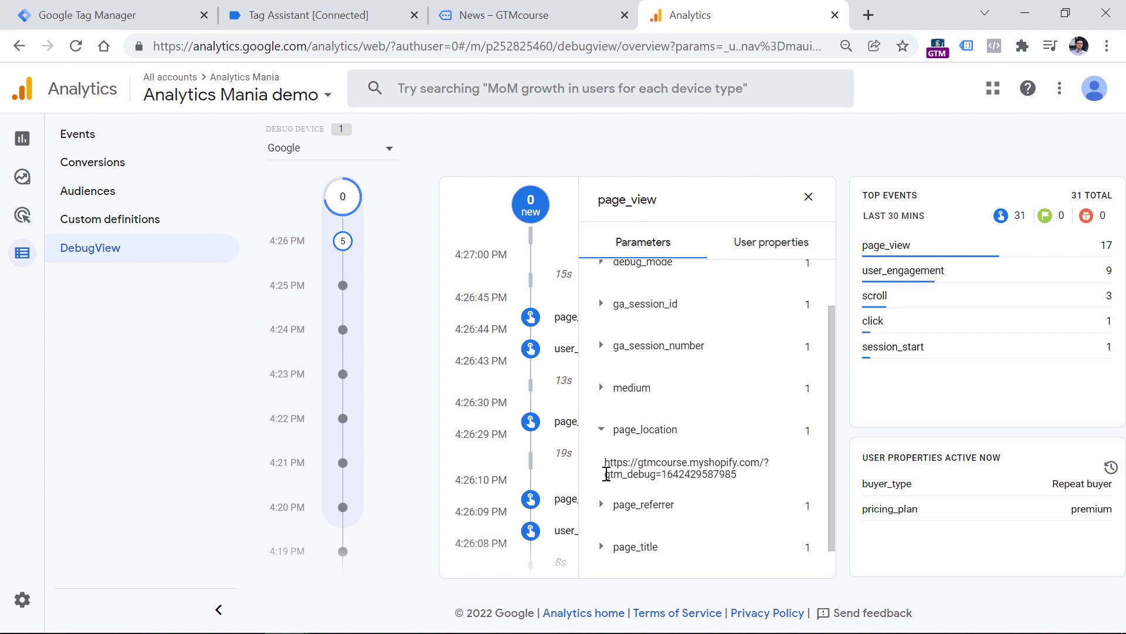
left_click_drag(606, 474, 729, 476)
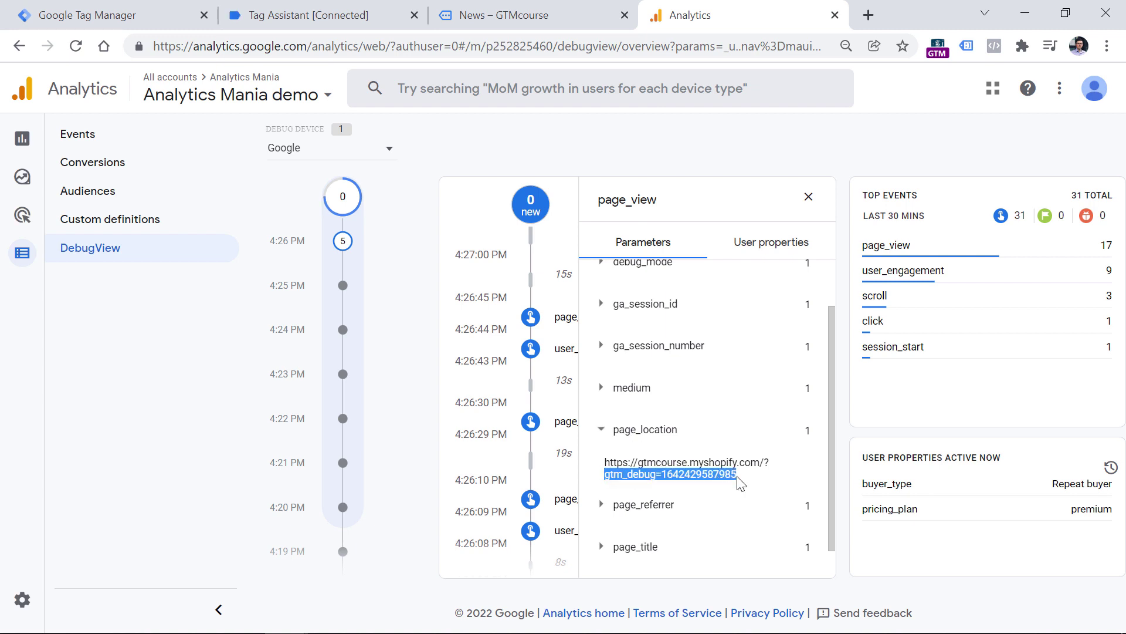
Inspect the page_title and page_location of the latest page_view event, and compare the location's path with the store's Blog page URL
left_click(808, 199)
left_click(685, 326)
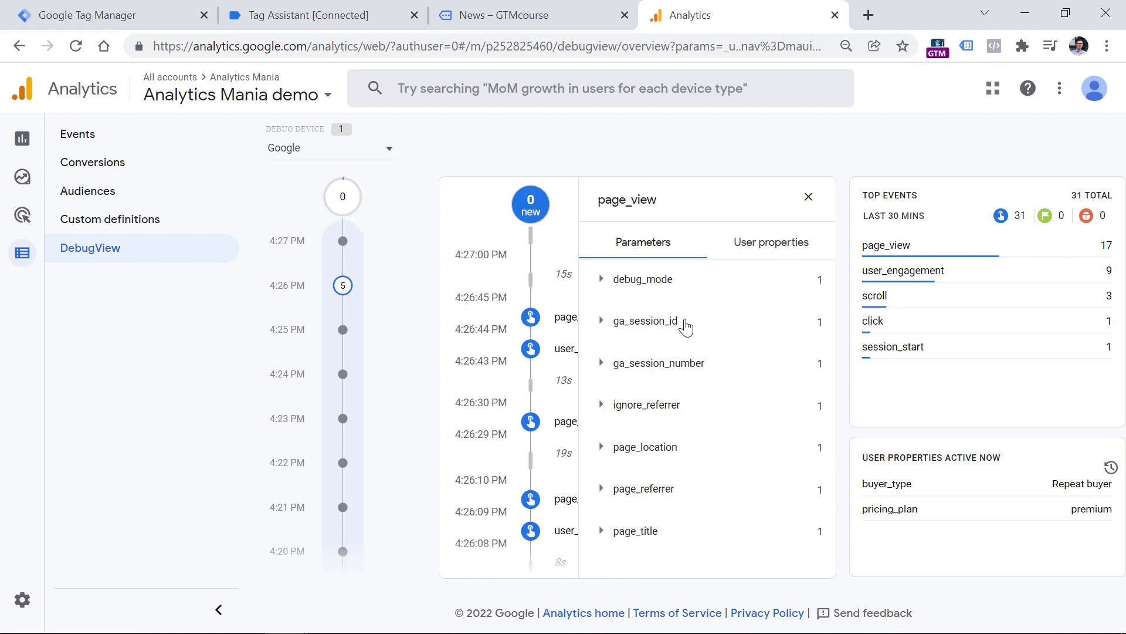
left_click(674, 525)
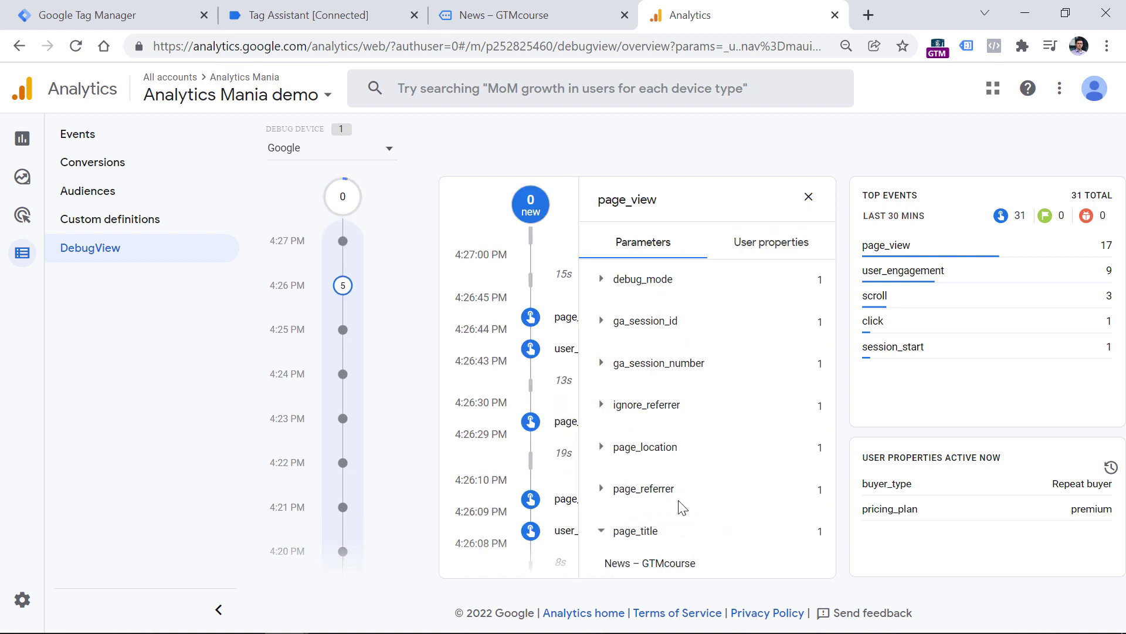
left_click(633, 488)
left_click(655, 463)
left_click_drag(764, 478, 820, 478)
left_click(511, 7)
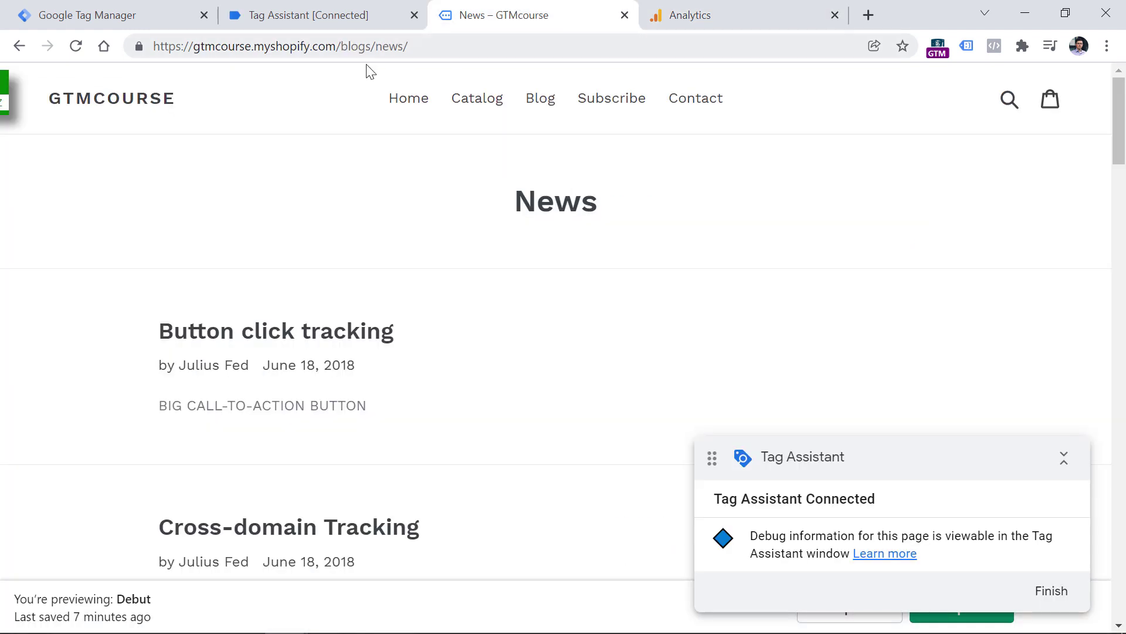
left_click_drag(336, 46, 450, 45)
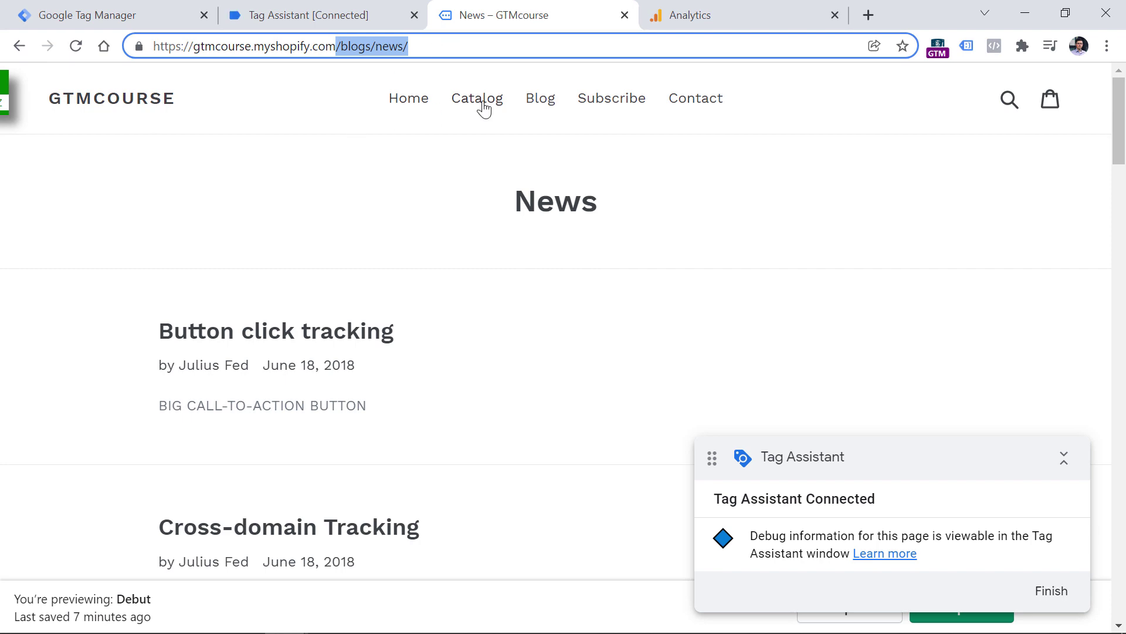
Visit the store's Catalog page, and check the page_location of the new page_view event in DebugView
left_click_drag(483, 106, 377, 88)
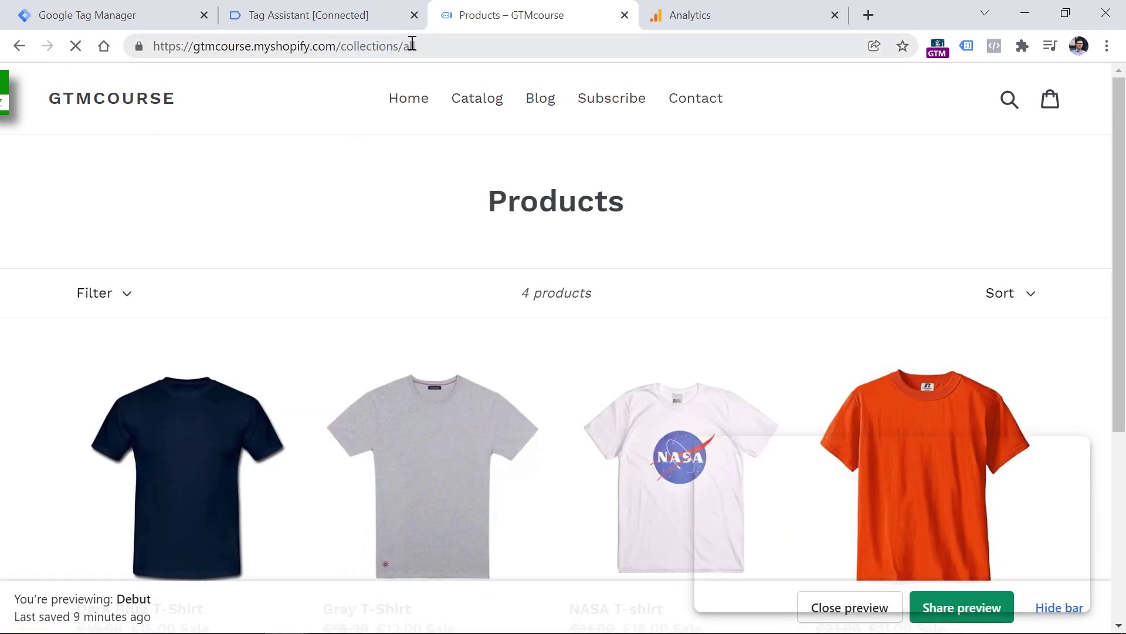
left_click(725, 7)
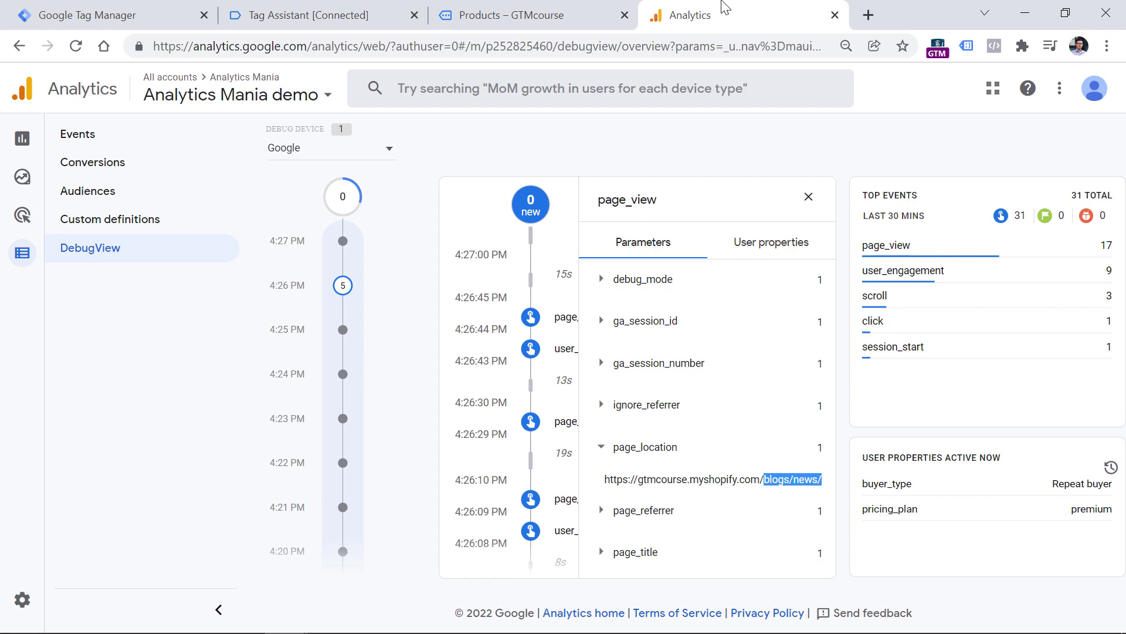
left_click(809, 197)
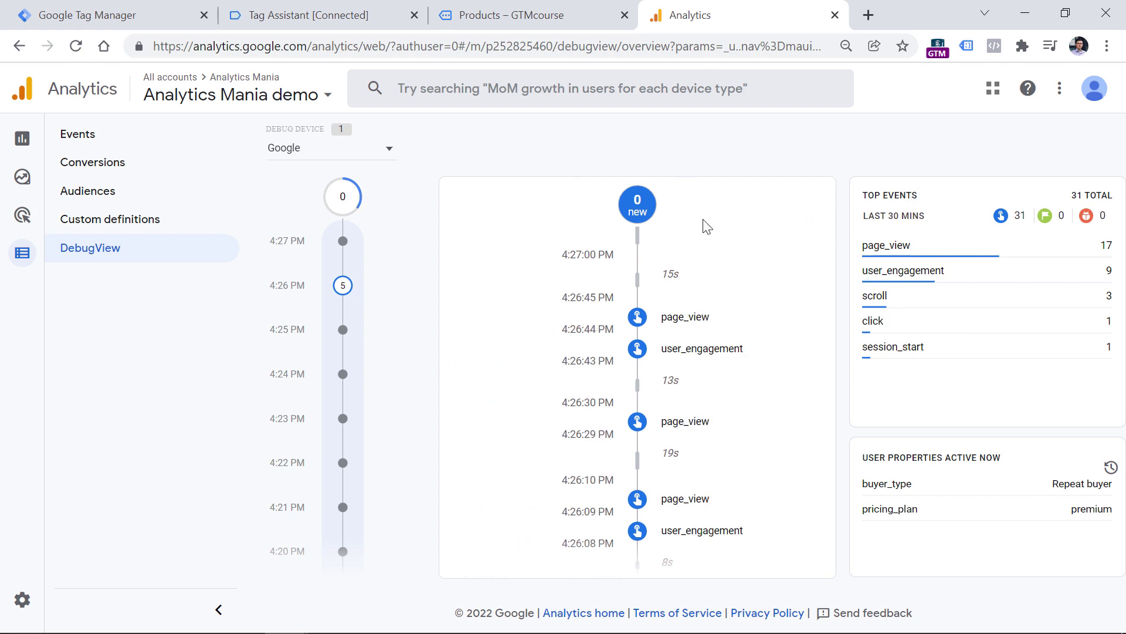
left_click(687, 275)
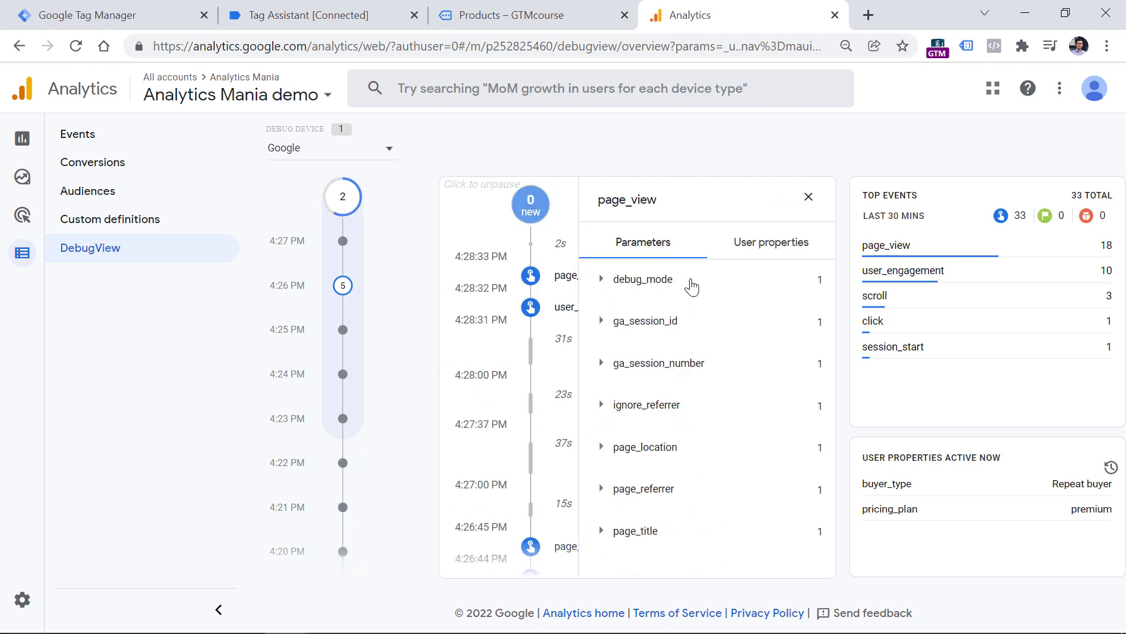
left_click(647, 447)
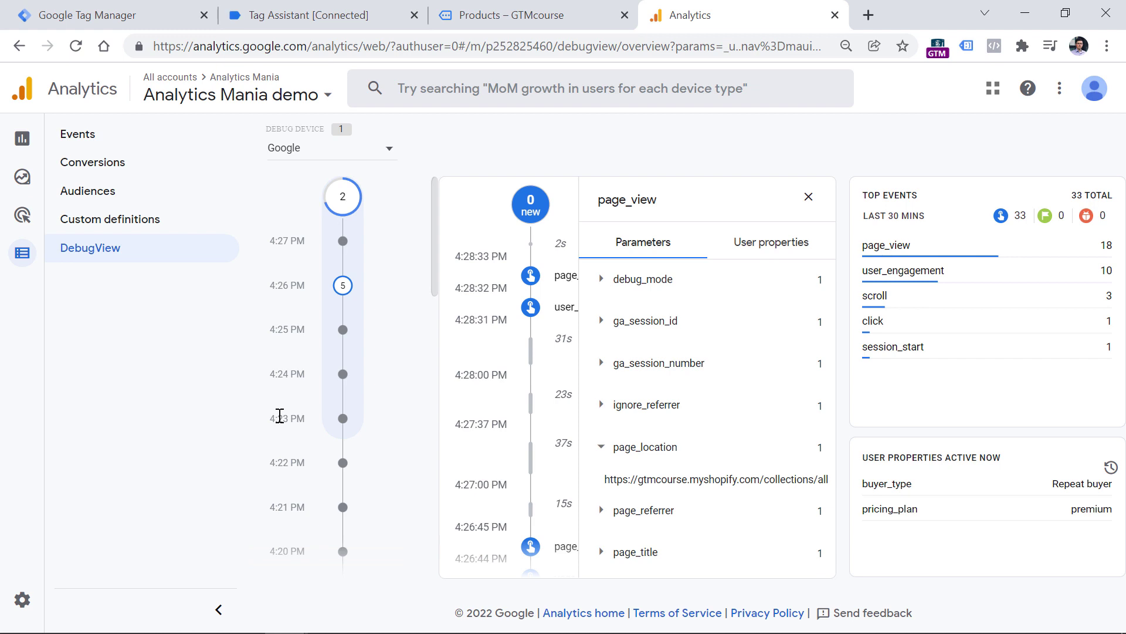
Submit the Tag Manager workspace changes under the version name "GA4 installed" and publish them to the Live environment
left_click(88, 15)
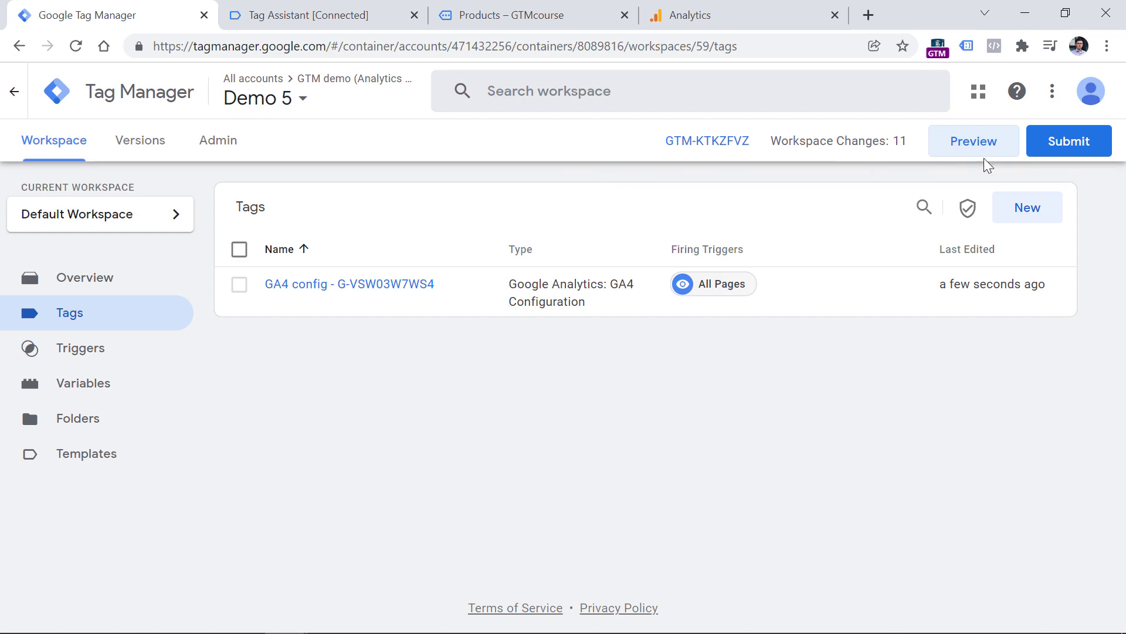
left_click(1073, 152)
left_click(359, 289)
type("GA4 installed")
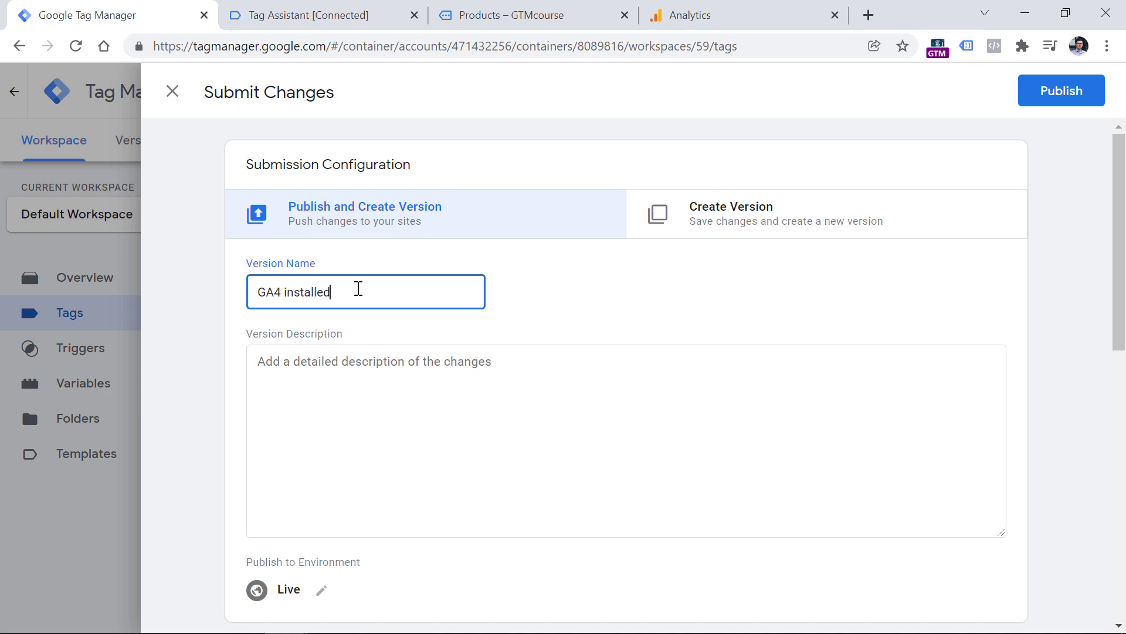
left_click(1035, 97)
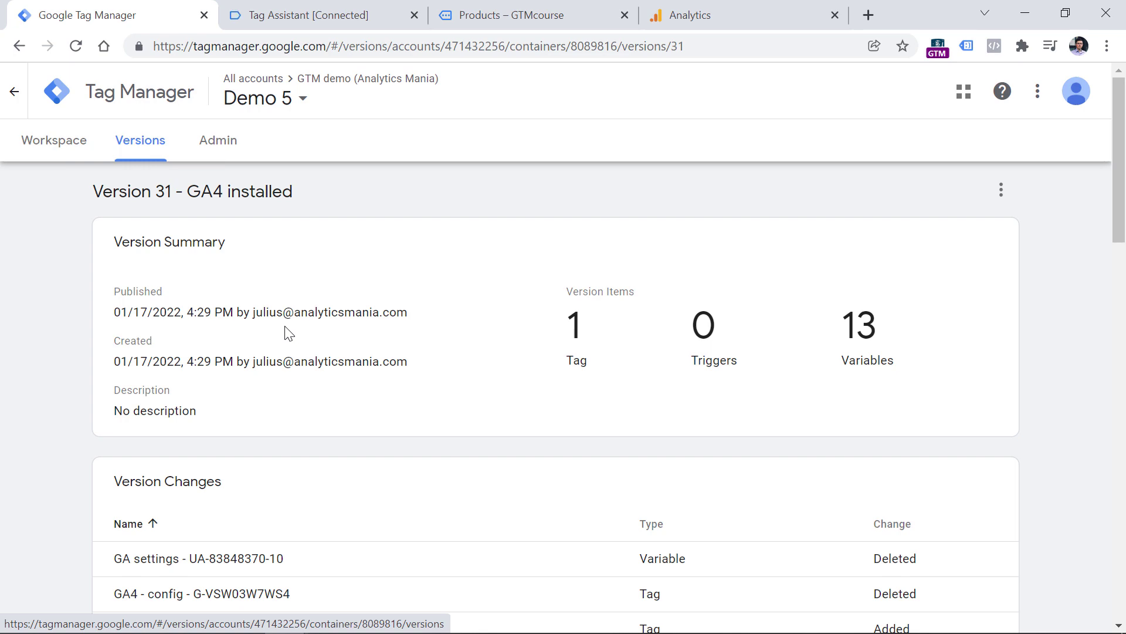
Return to Google Analytics and view the property's list of existing events
key("ctrl+4")
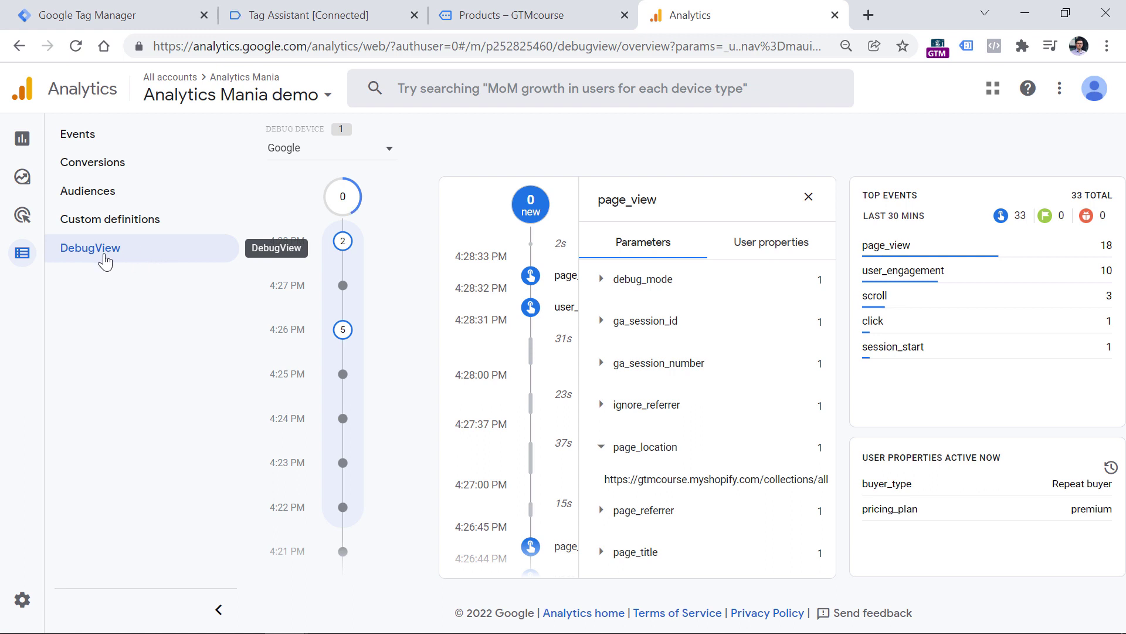
mouse_move(25, 146)
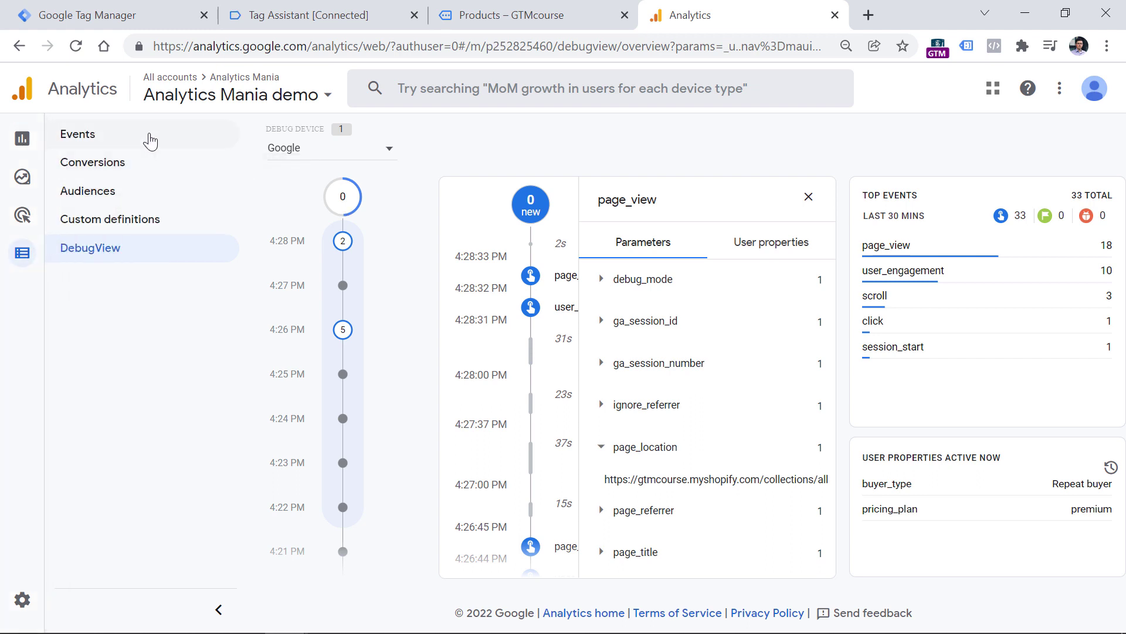
left_click(184, 136)
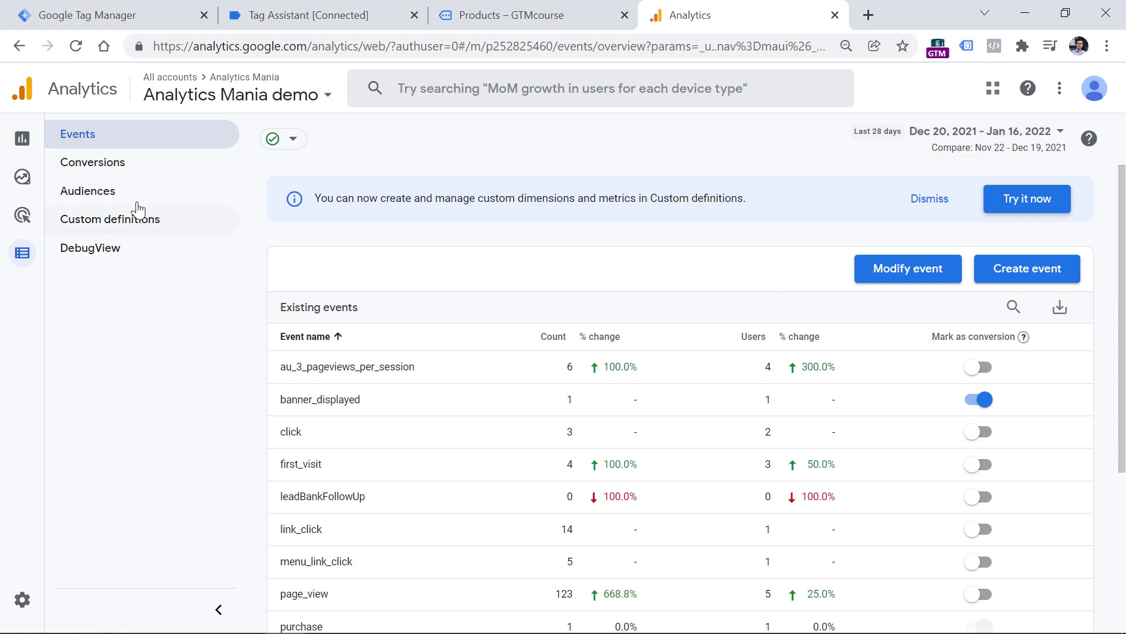
Review event counts in the Engagement reports' Events table, and open the Pages and screens report
left_click(30, 143)
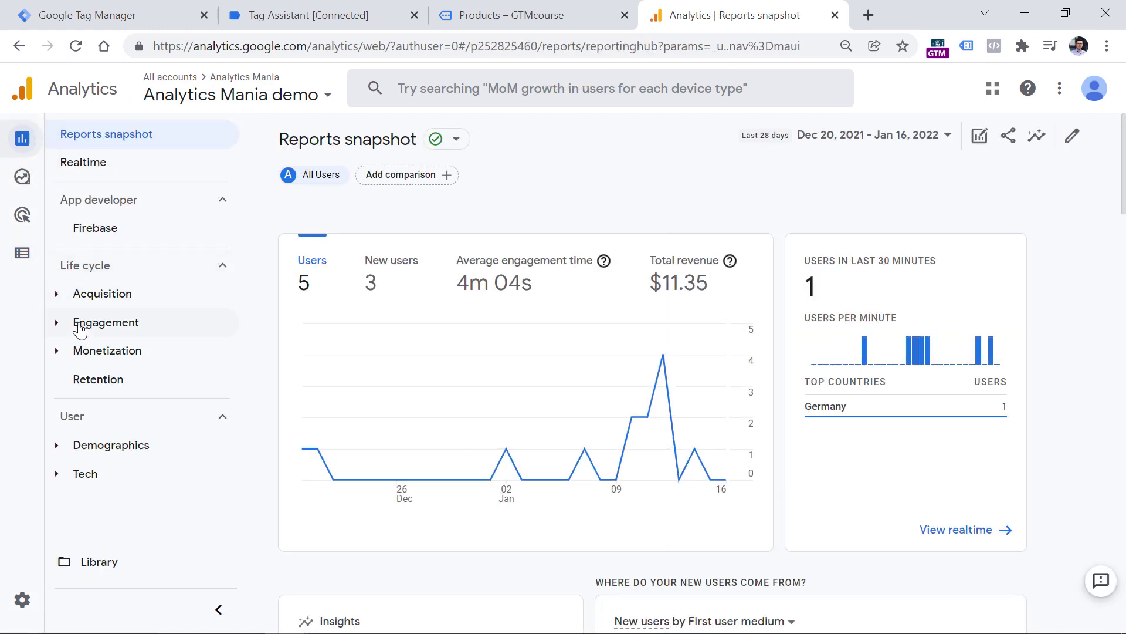
left_click(81, 329)
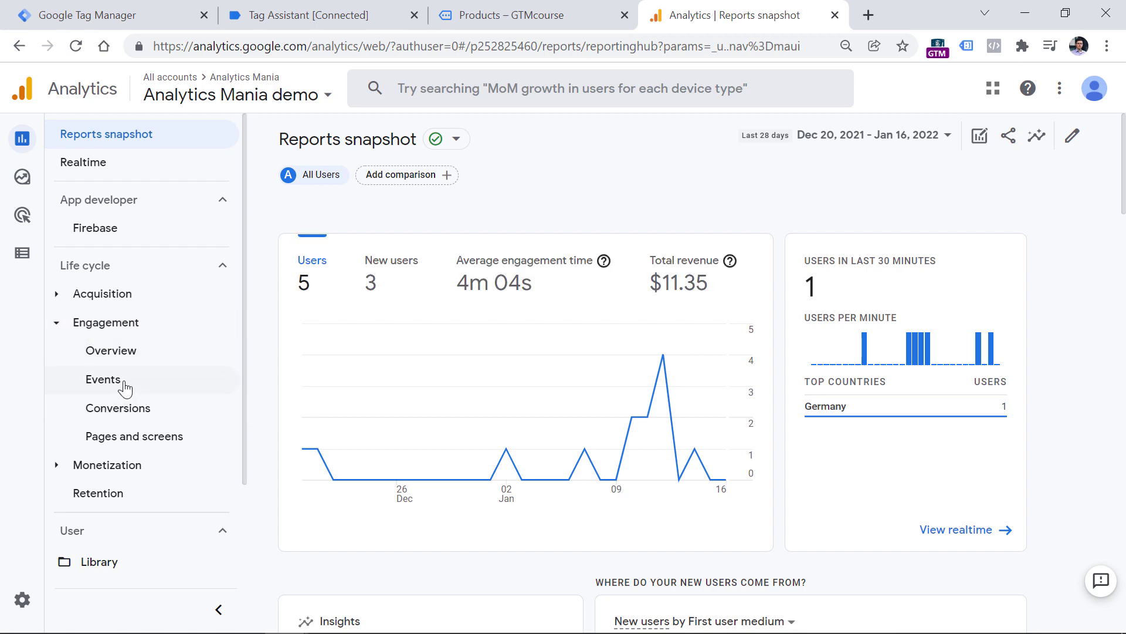
left_click(103, 380)
scroll(373, 414, "down", 5)
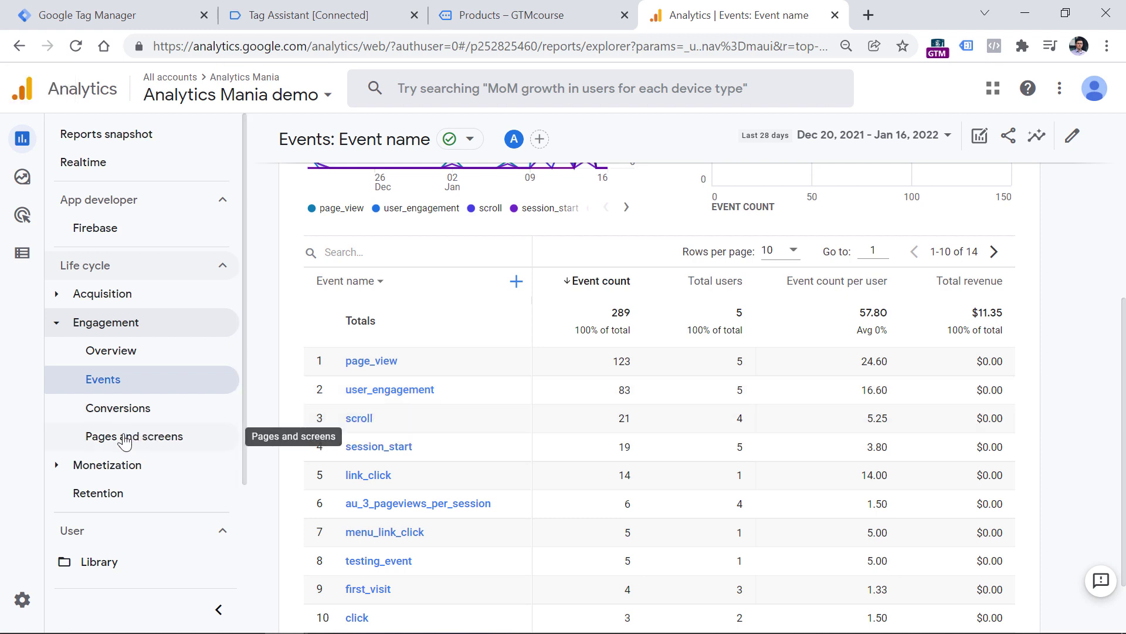
left_click(141, 444)
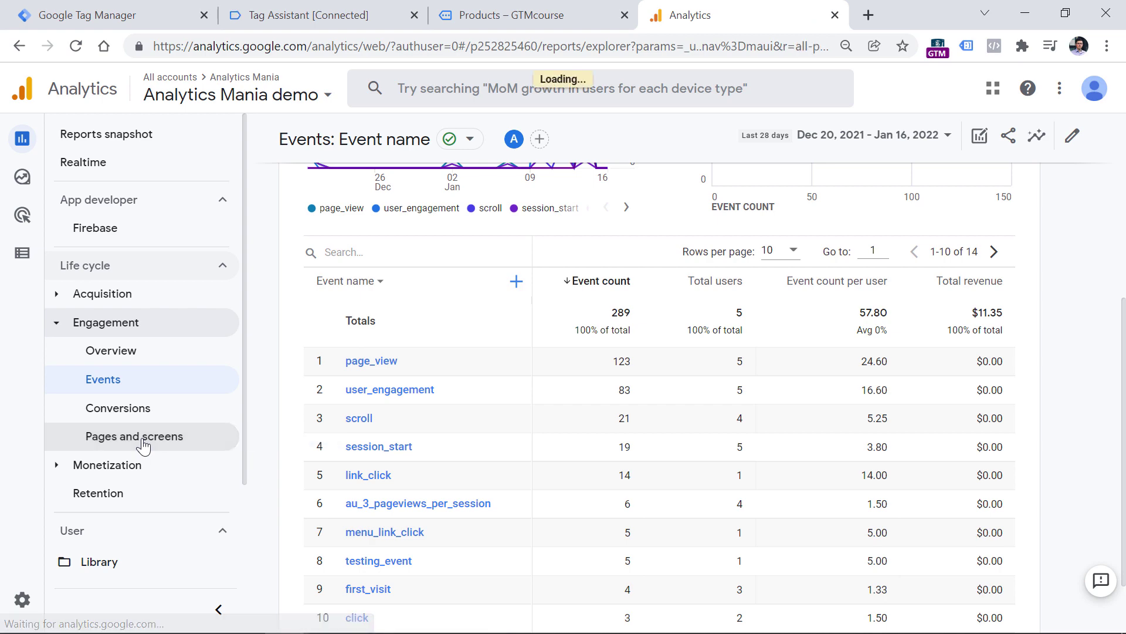